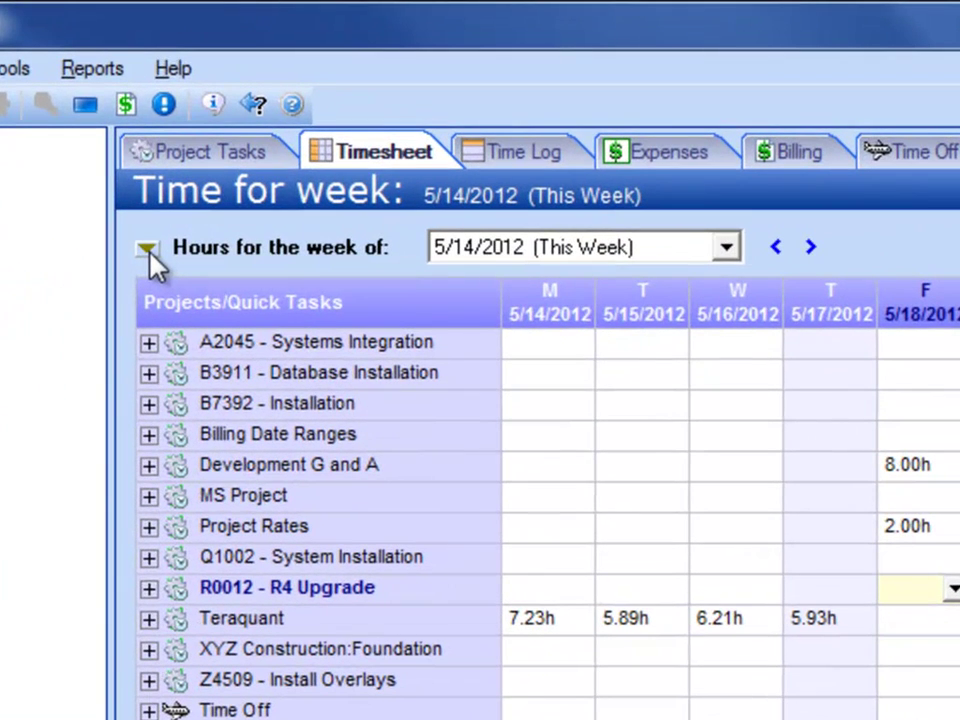
Show both the daily totals and the weekly total at the top of the timesheet.
left_click(148, 250)
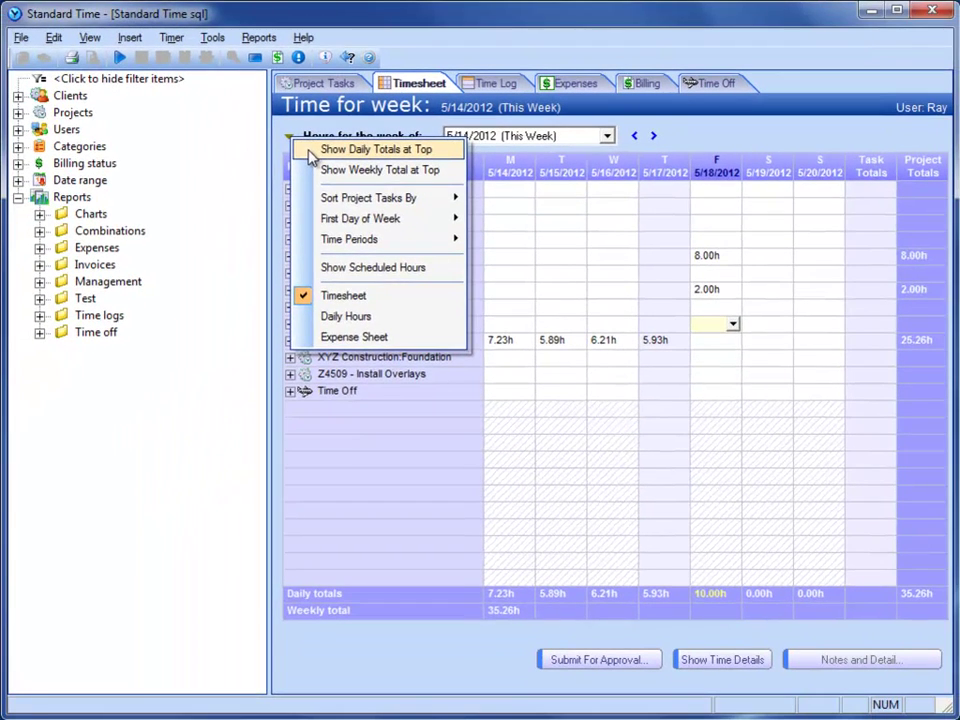
left_click(310, 150)
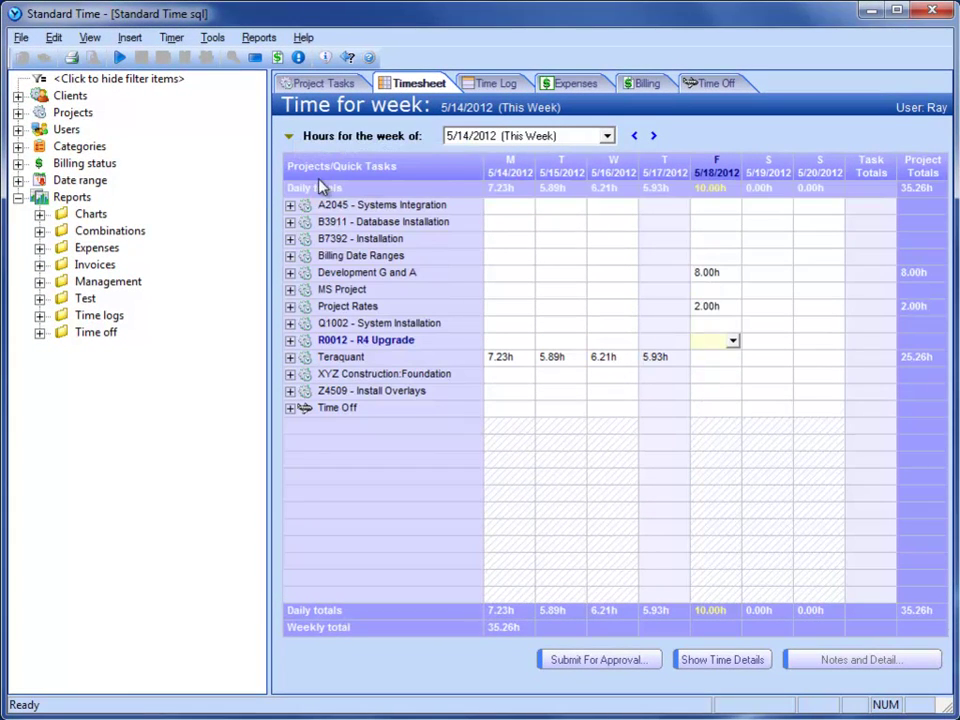
left_click(289, 136)
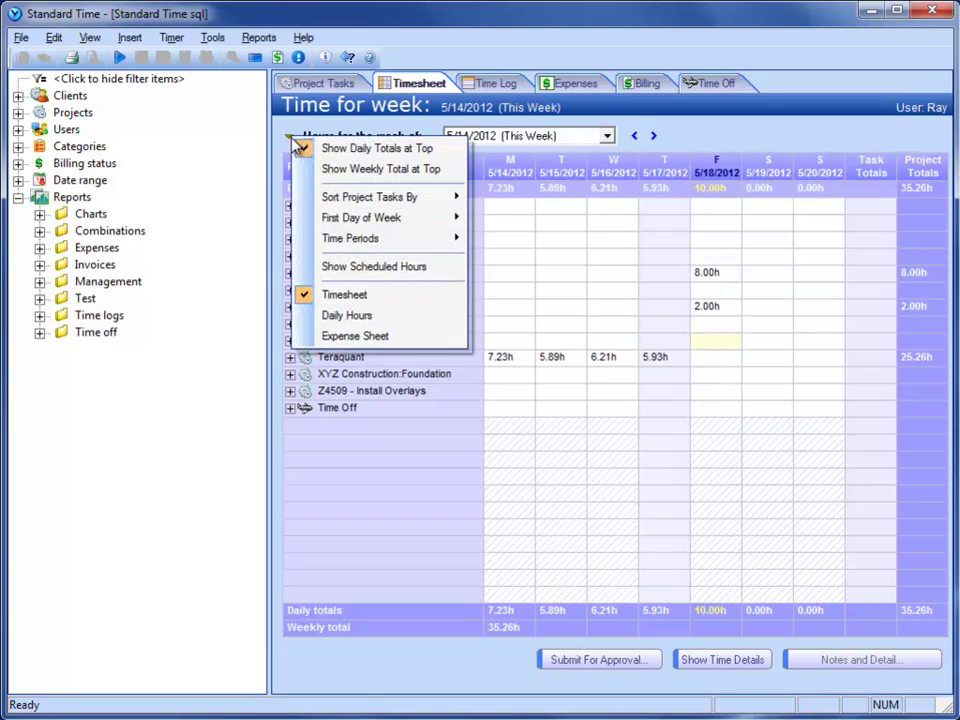
left_click(326, 171)
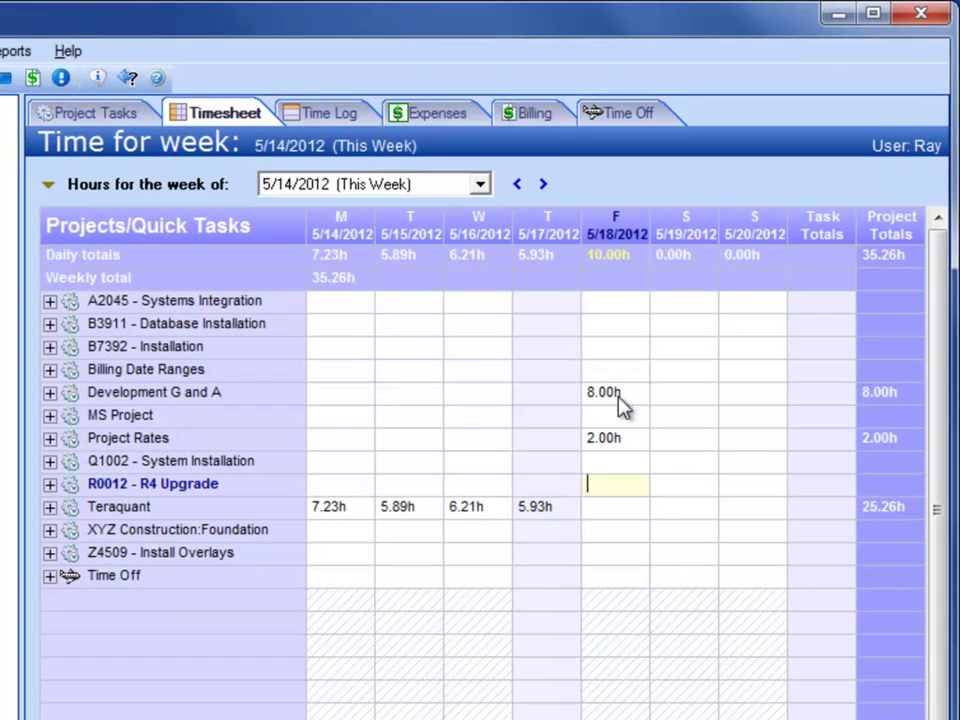
left_click_drag(937, 528, 928, 639)
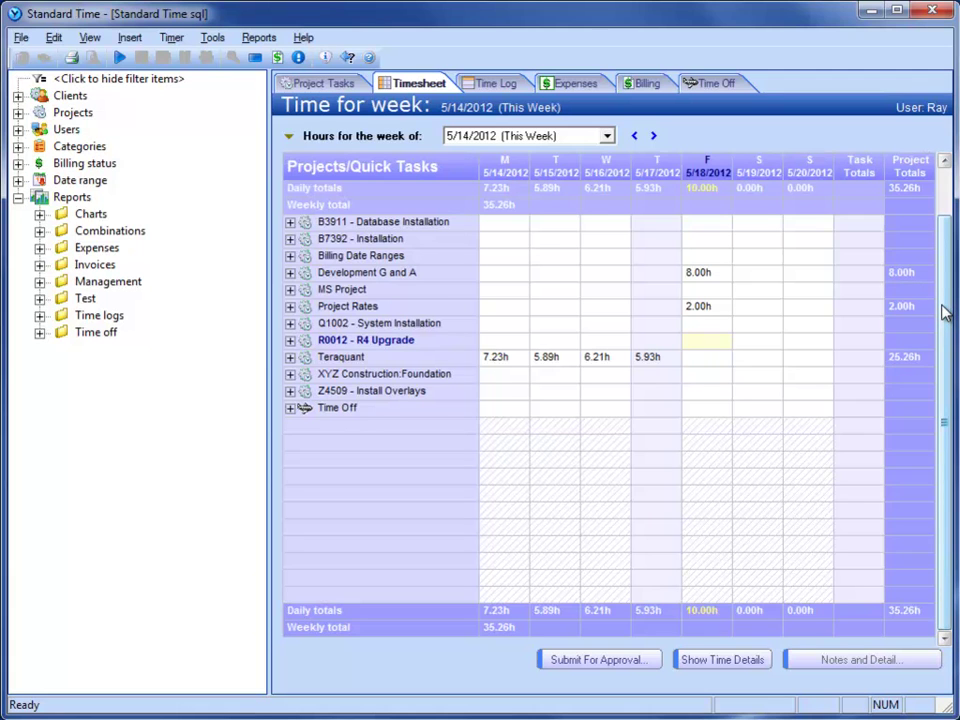
scroll(945, 300, "up", 1)
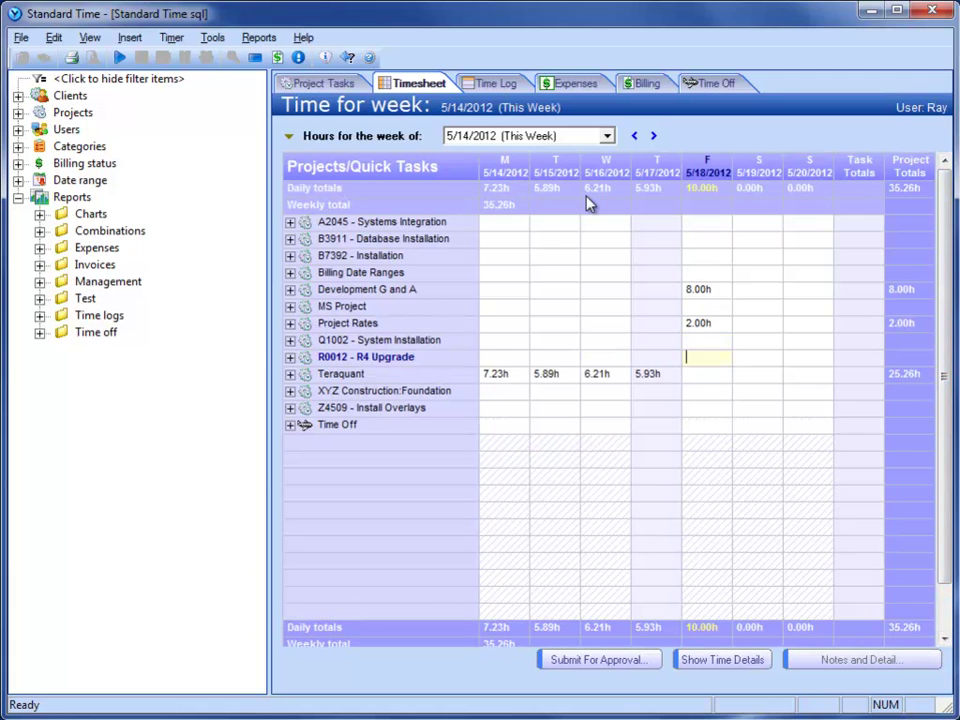
Turn off the display of daily totals and the weekly total at the top of the timesheet.
left_click(289, 135)
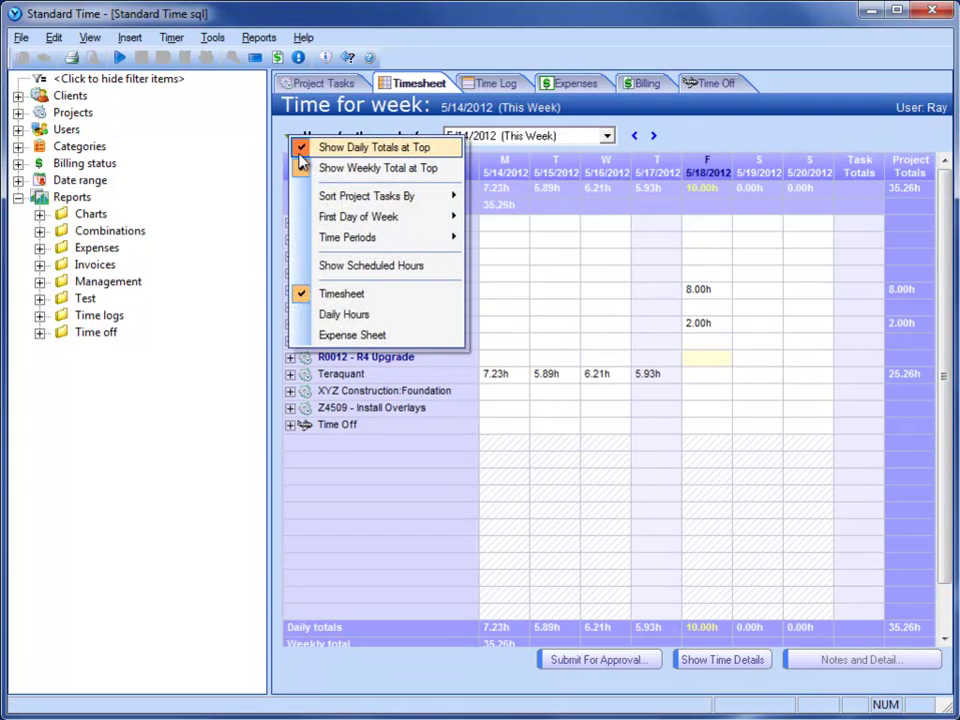
left_click(296, 148)
left_click(289, 136)
left_click(310, 171)
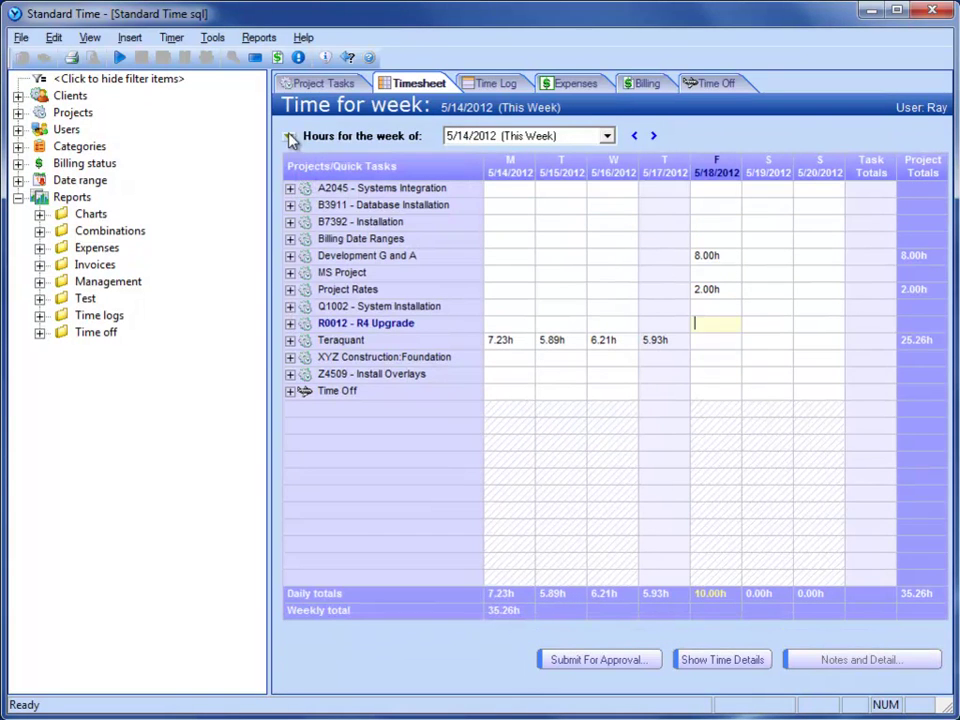
left_click(289, 137)
mouse_move(308, 193)
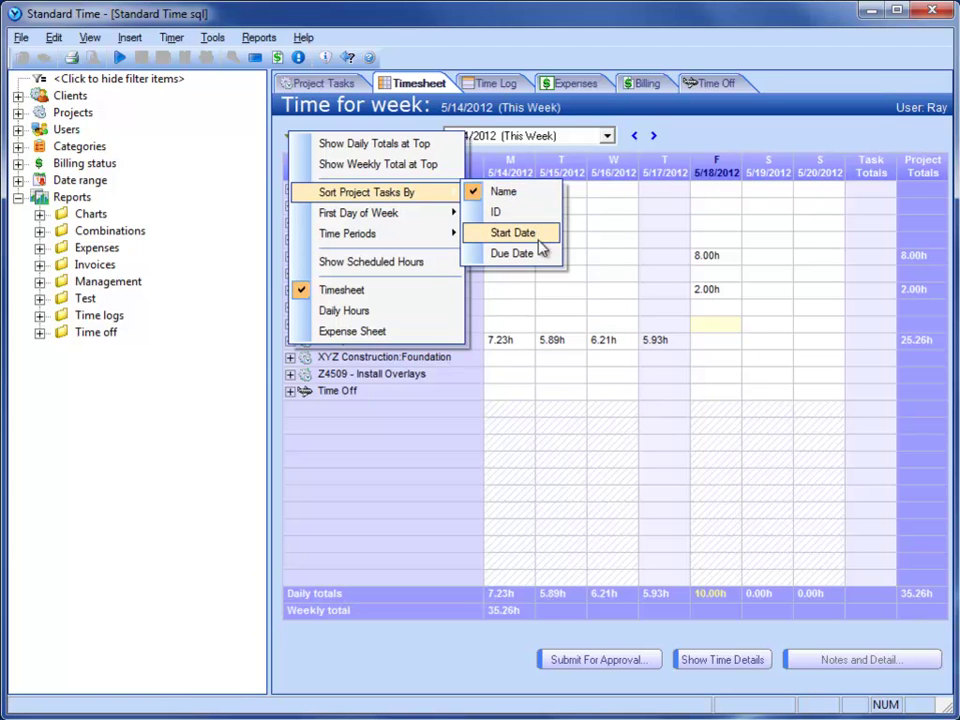
left_click(793, 150)
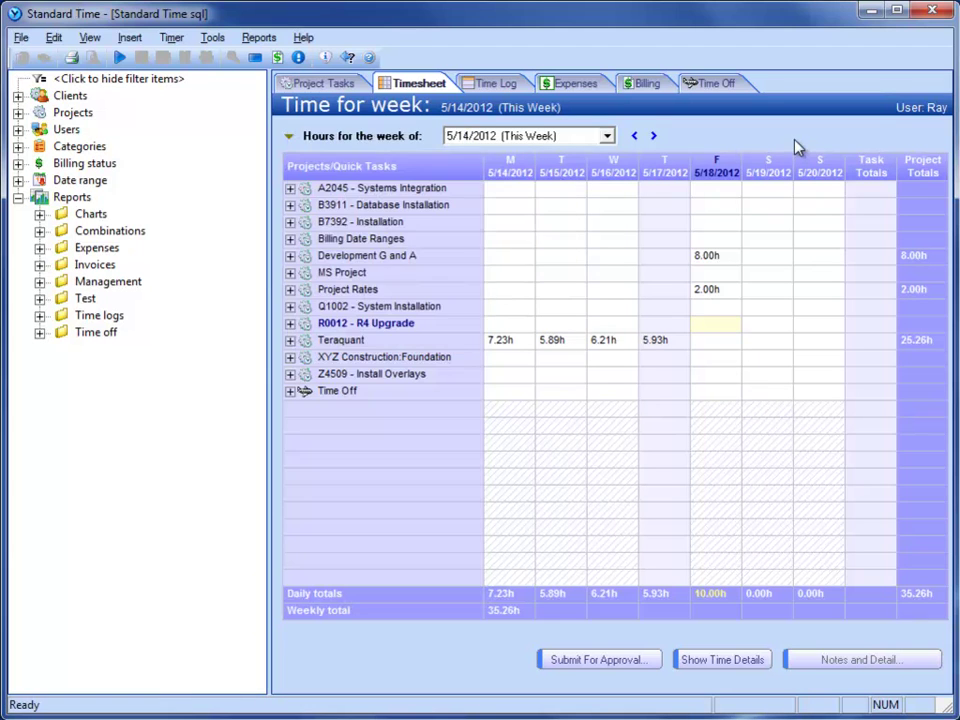
Expand the A2045 - Systems Integration project and sort the project tasks by ID.
left_click(290, 189)
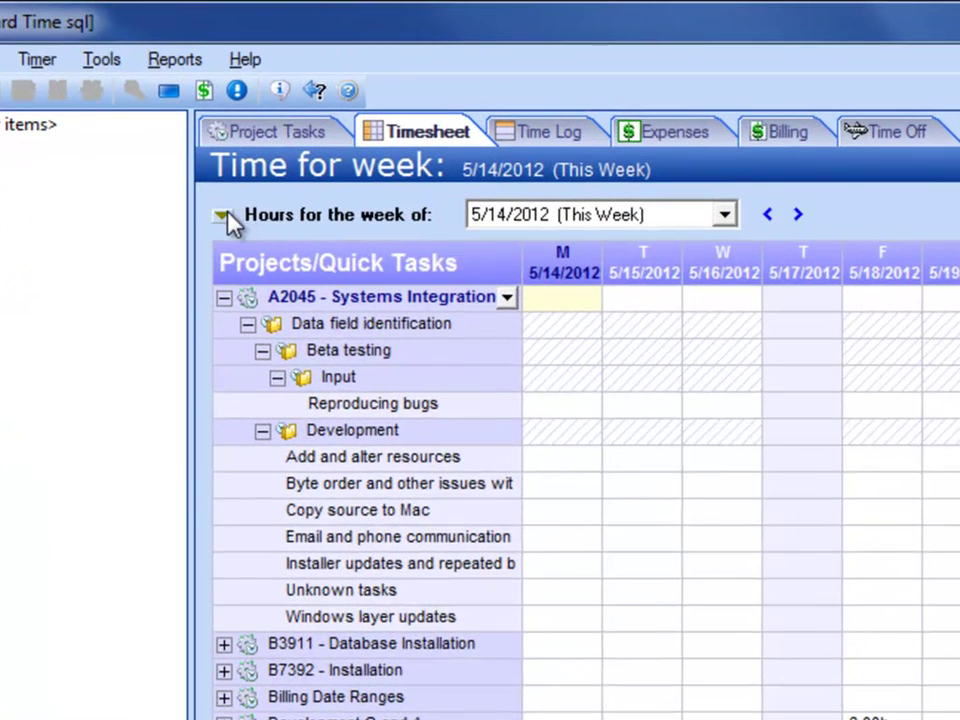
left_click(226, 219)
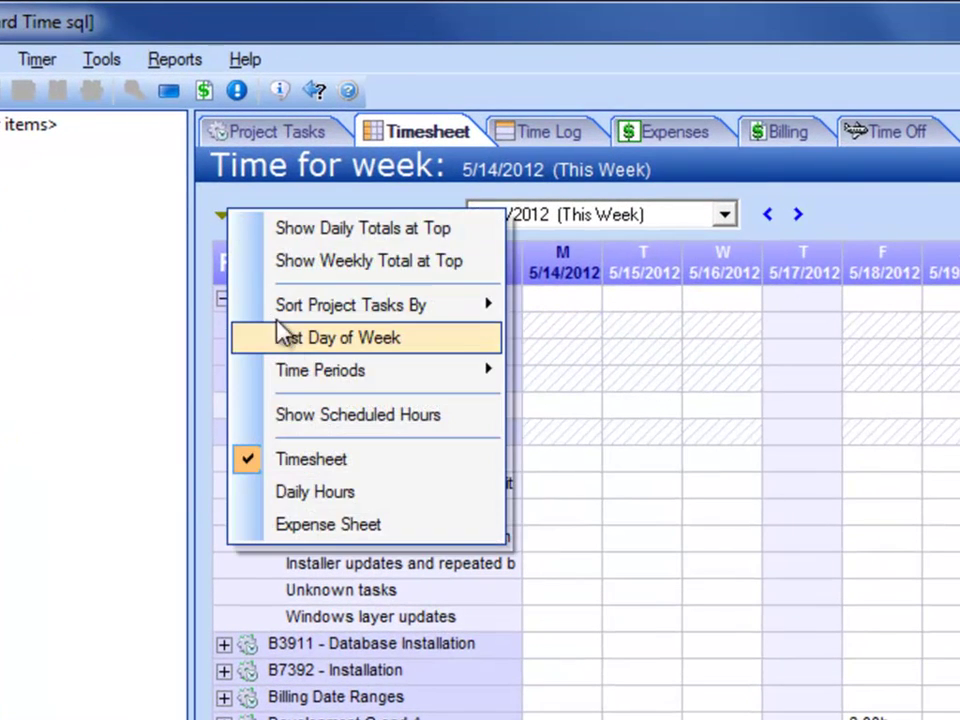
mouse_move(290, 320)
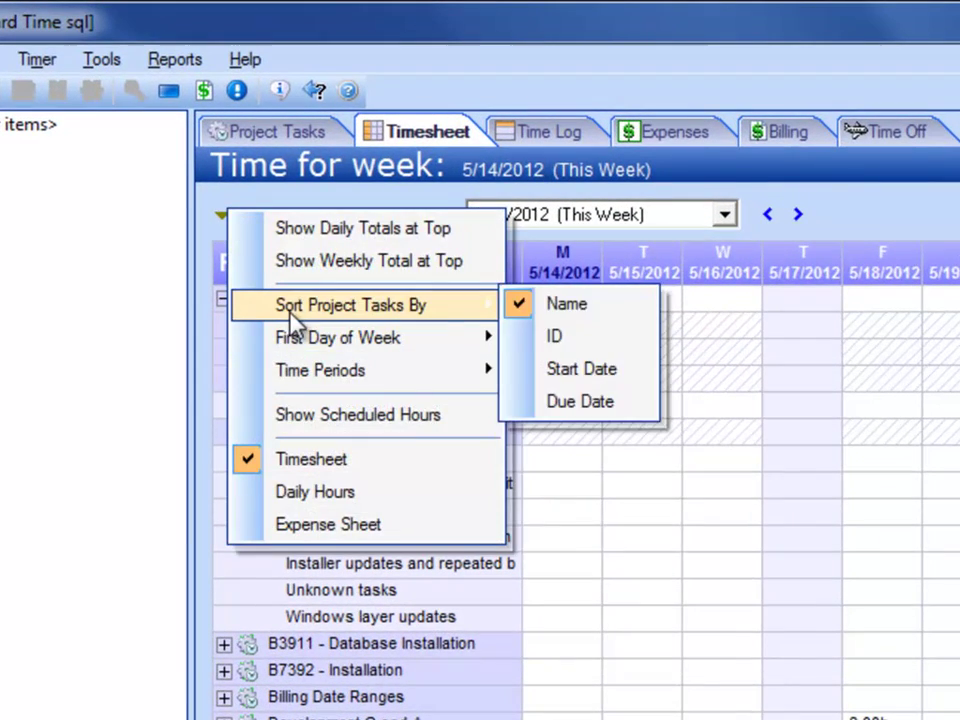
left_click(594, 346)
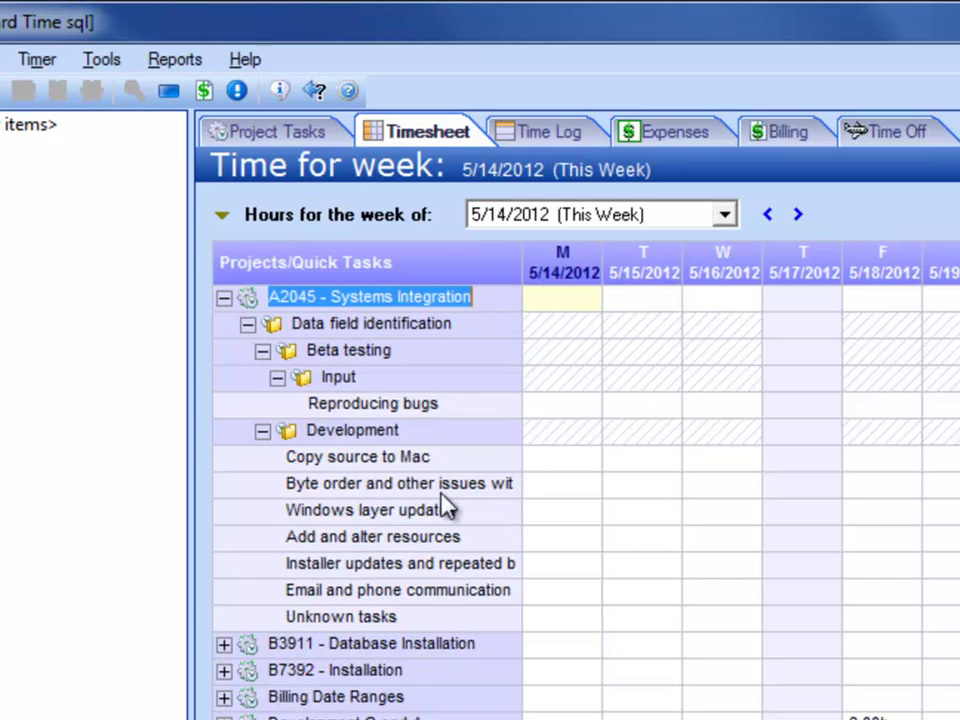
Sort the project tasks by name and collapse the A2045 - Systems Integration project.
left_click(228, 218)
mouse_move(275, 306)
left_click(575, 308)
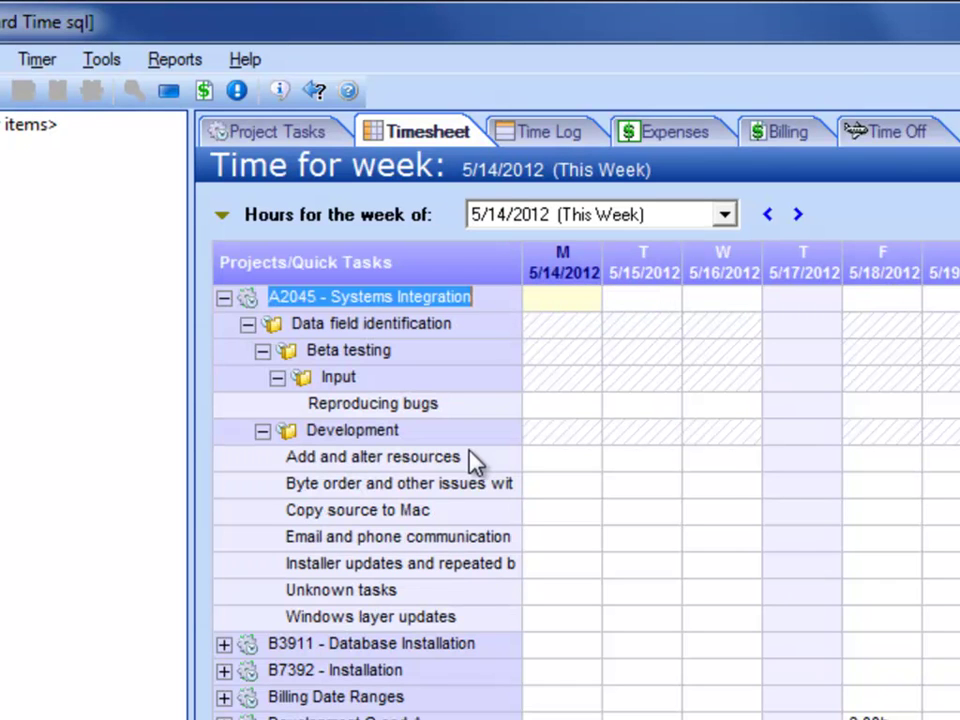
left_click(223, 298)
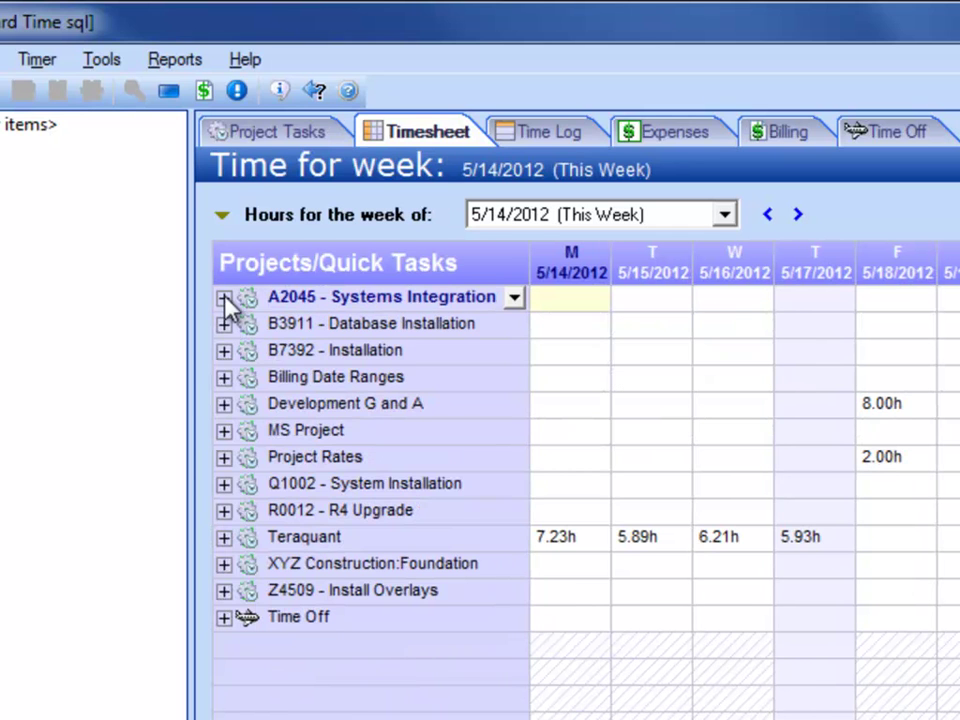
Set the timesheet's first day of the week to Sunday.
left_click(225, 218)
mouse_move(240, 355)
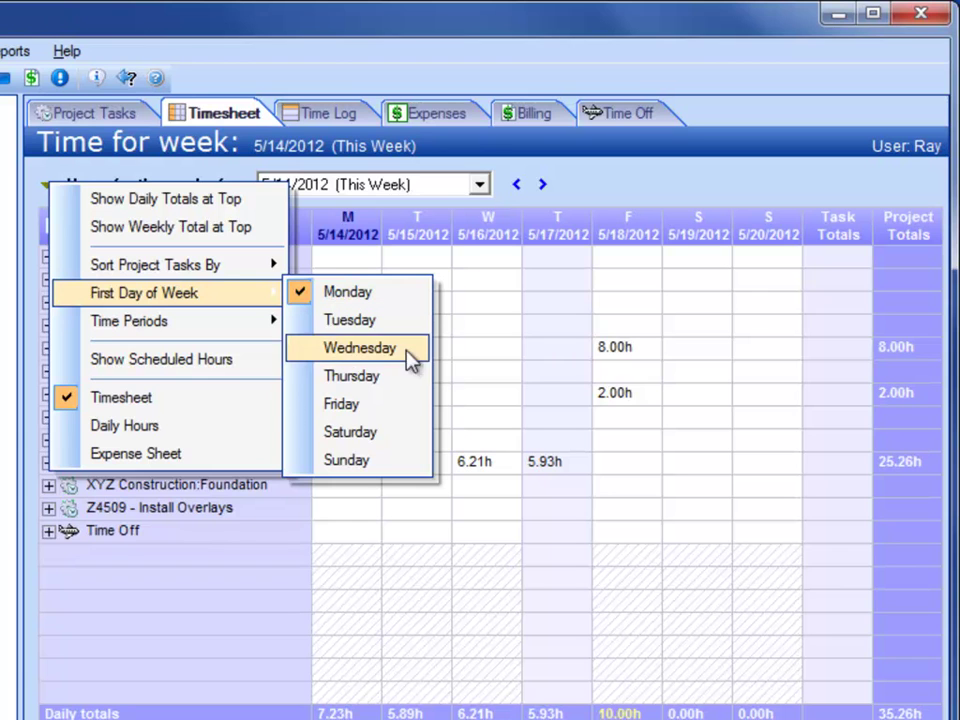
left_click(399, 463)
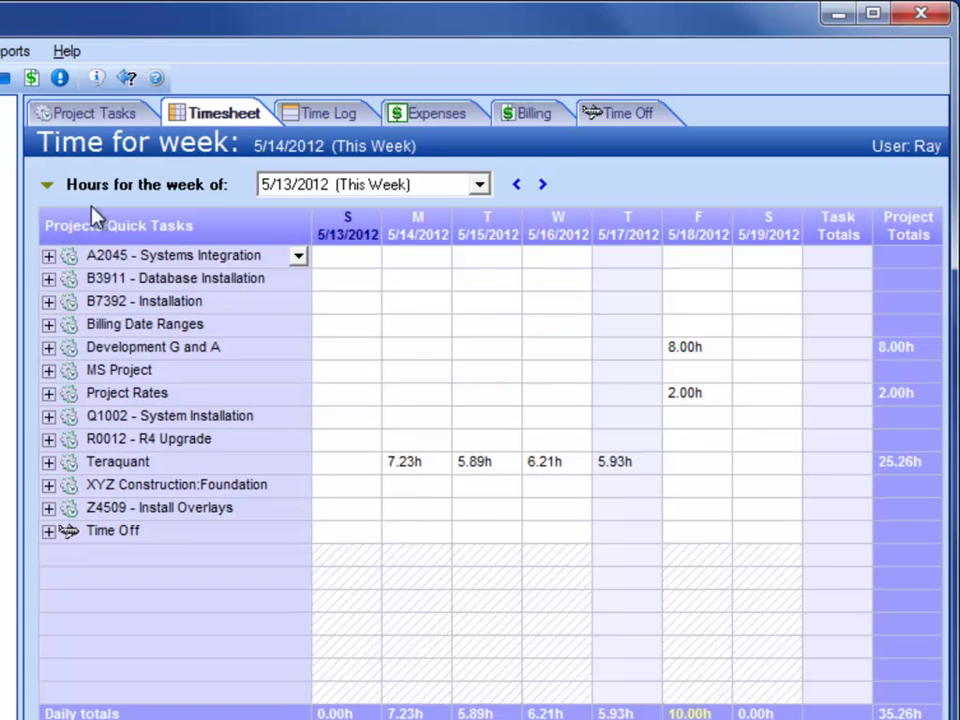
Set the timesheet's first day of the week to Monday.
left_click(47, 187)
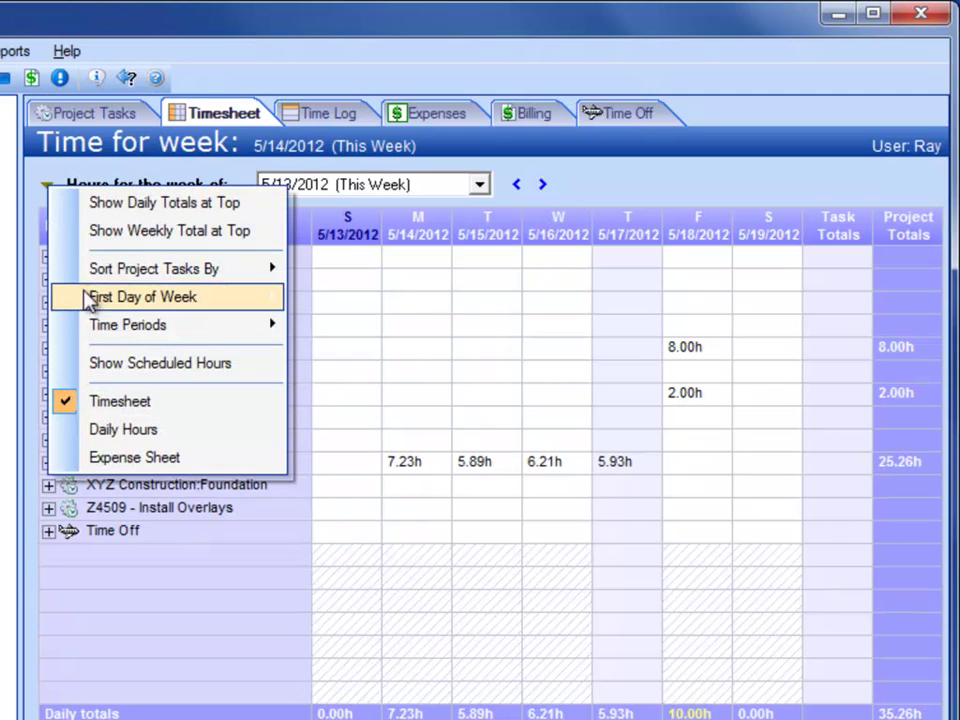
mouse_move(101, 298)
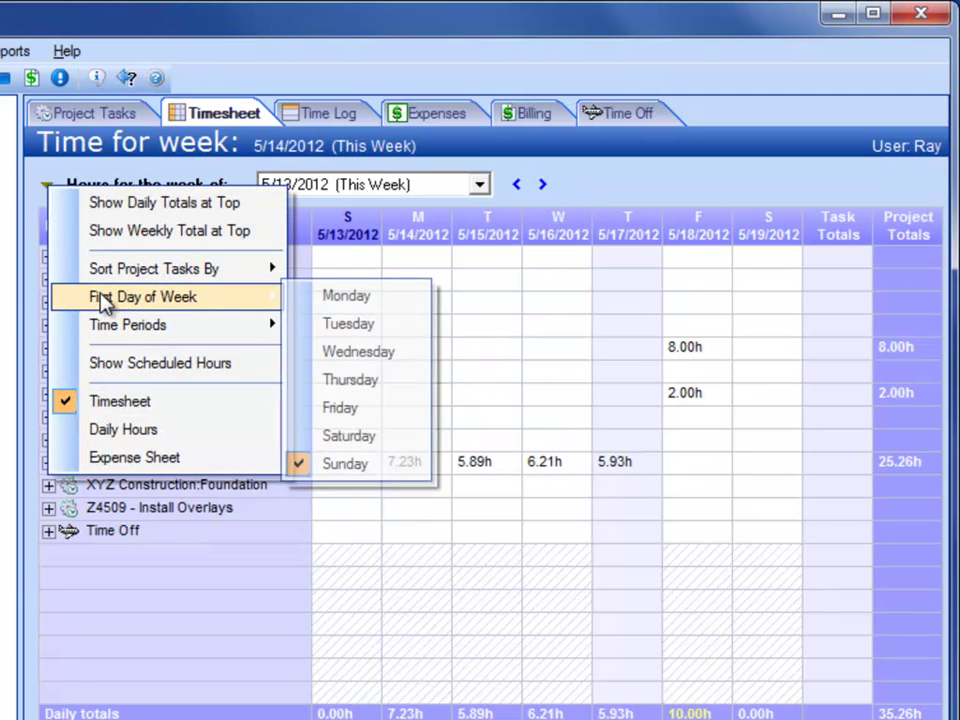
left_click(365, 310)
left_click(47, 187)
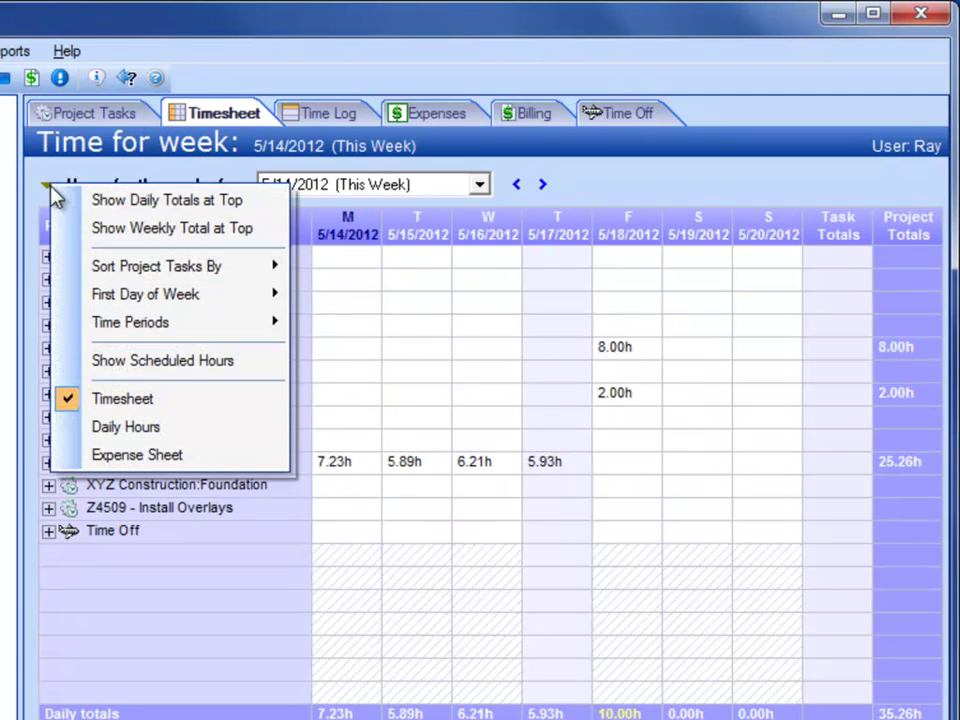
mouse_move(66, 328)
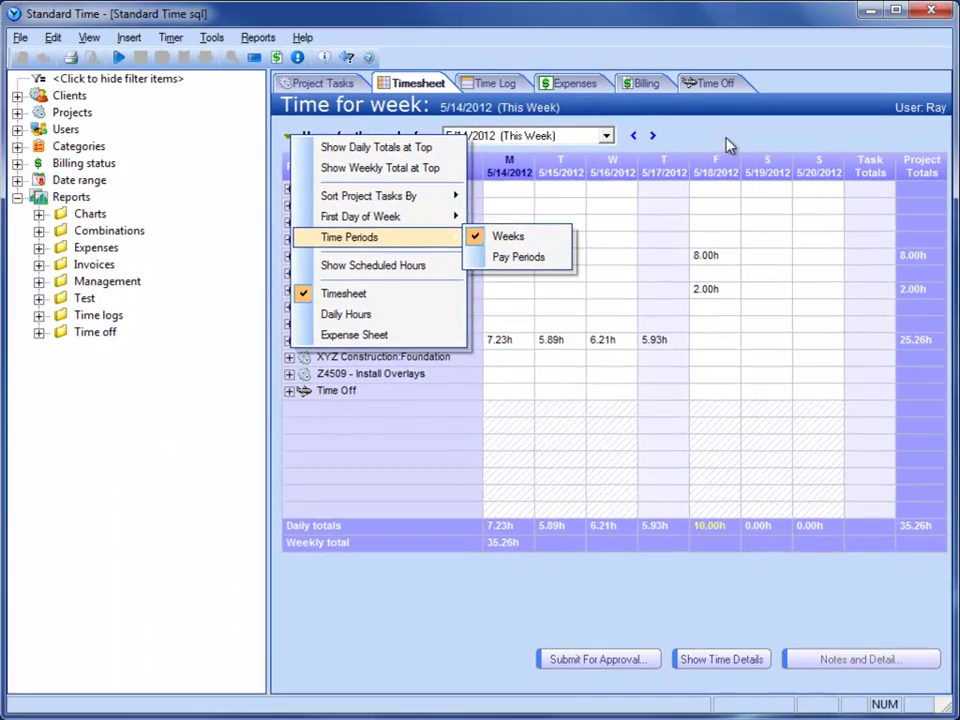
left_click(645, 190)
From the time and expense approvals, create a pay period from 5/1/2012 to 5/15/2012.
left_click(212, 37)
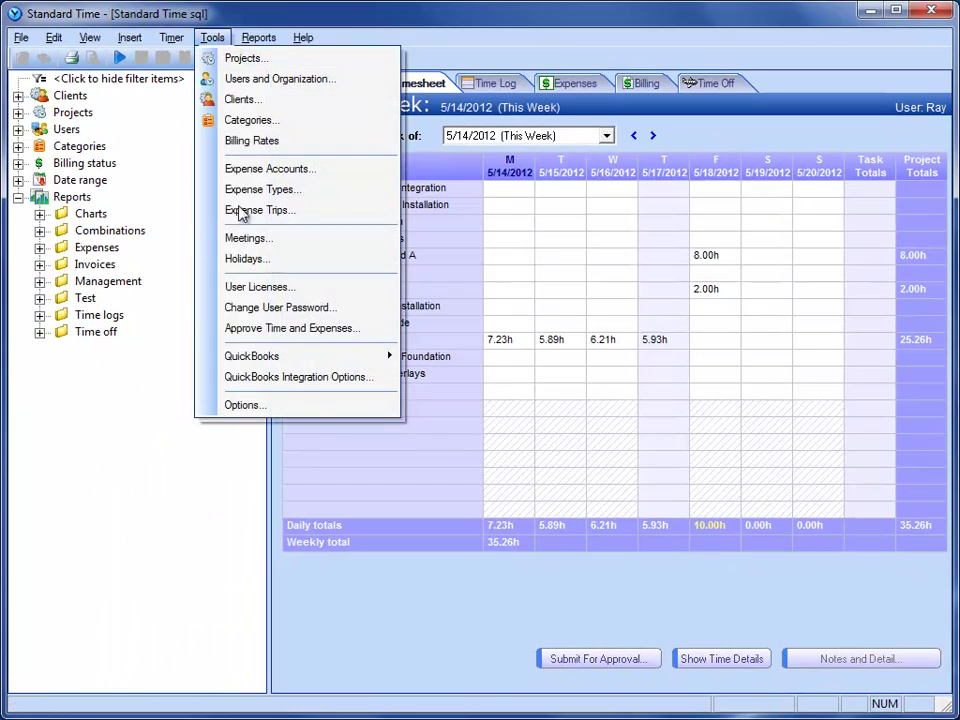
left_click(263, 328)
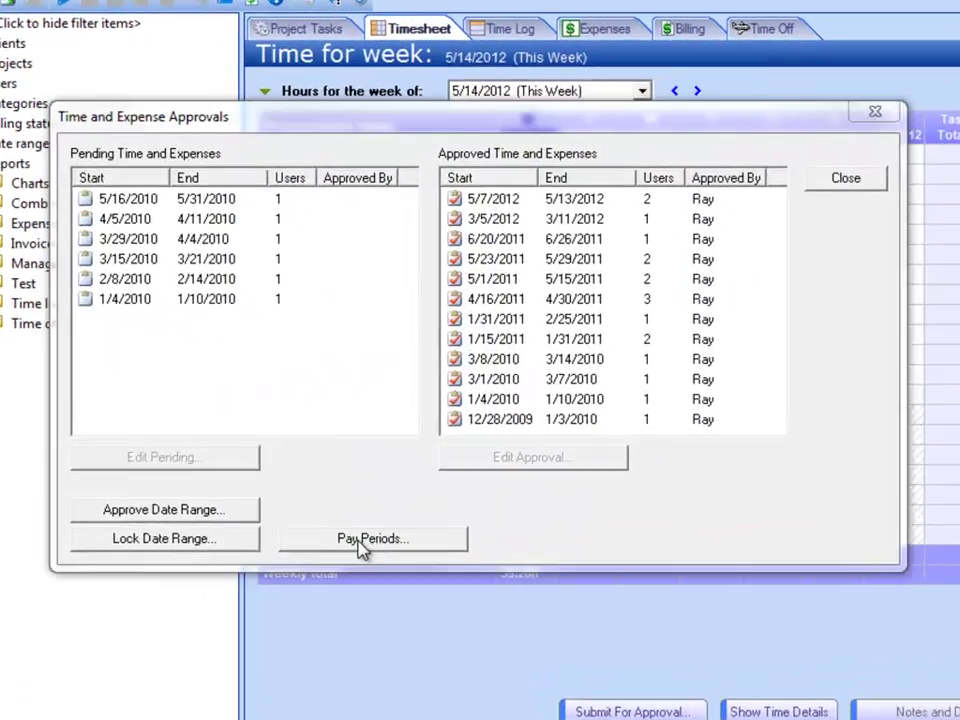
left_click(380, 504)
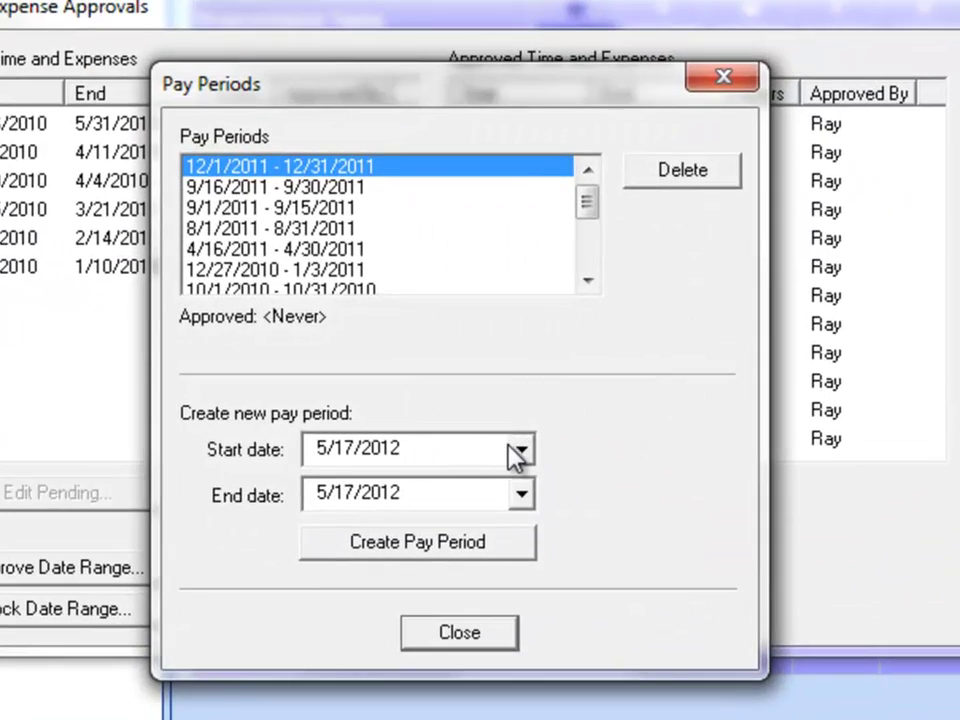
left_click(520, 449)
left_click(327, 554)
left_click(521, 494)
left_click(330, 646)
left_click(369, 557)
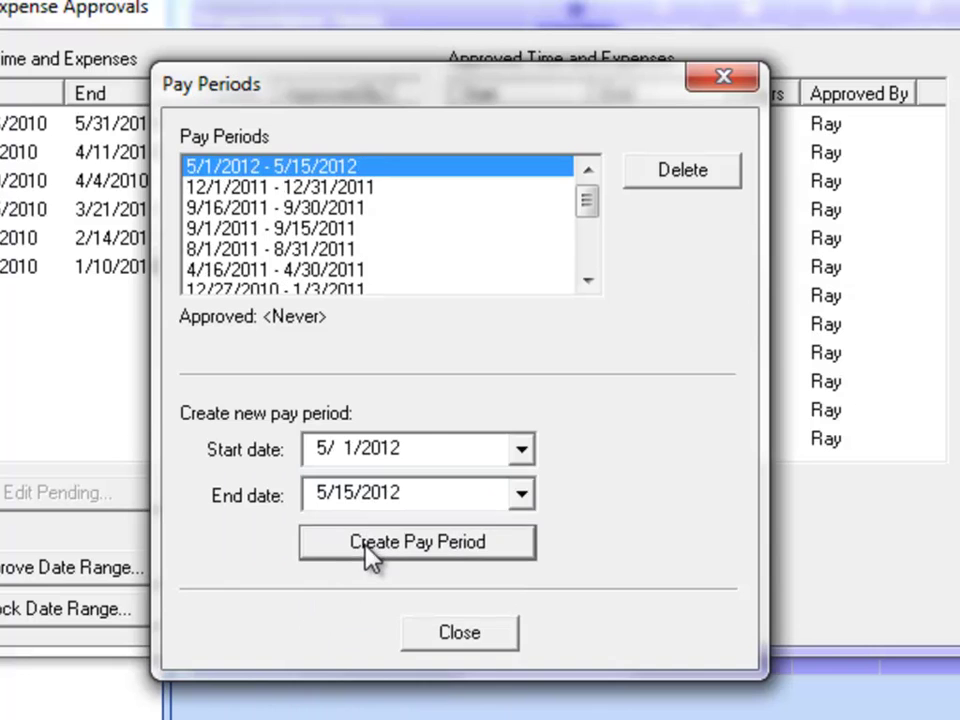
Create a second pay period from 5/16/2012 to 5/31/2012 and return to the timesheet.
left_click(522, 450)
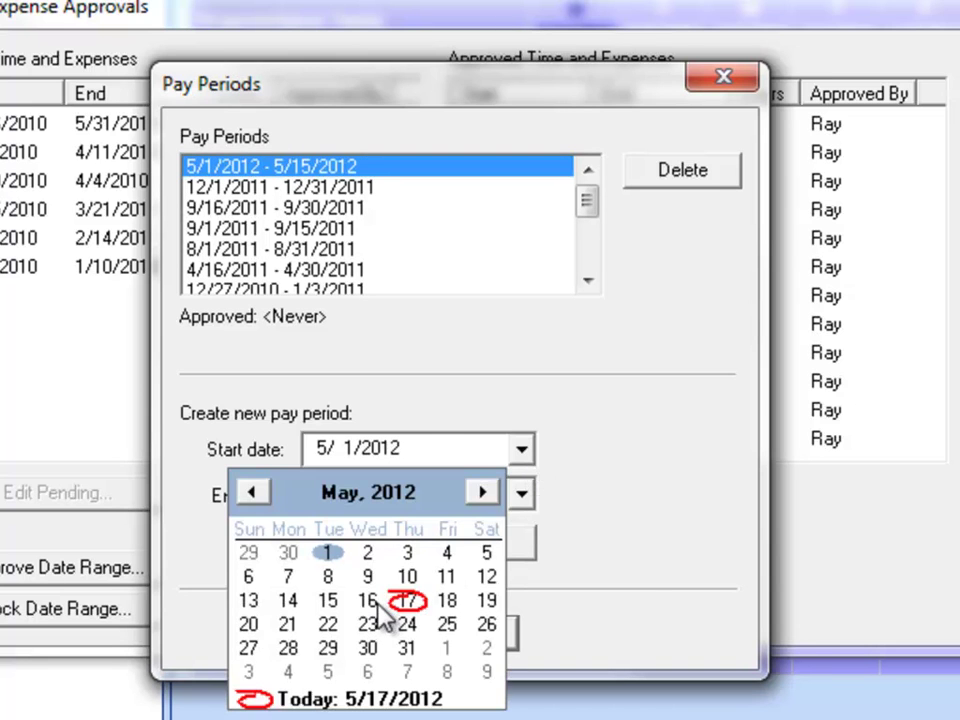
left_click(370, 600)
left_click(522, 497)
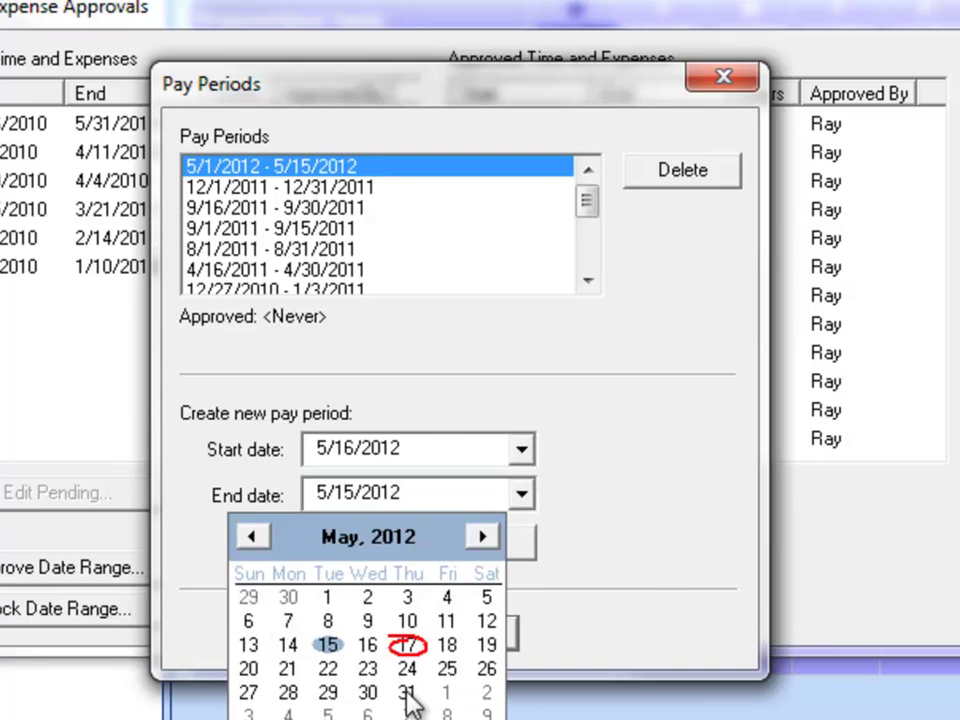
left_click(405, 576)
left_click(358, 545)
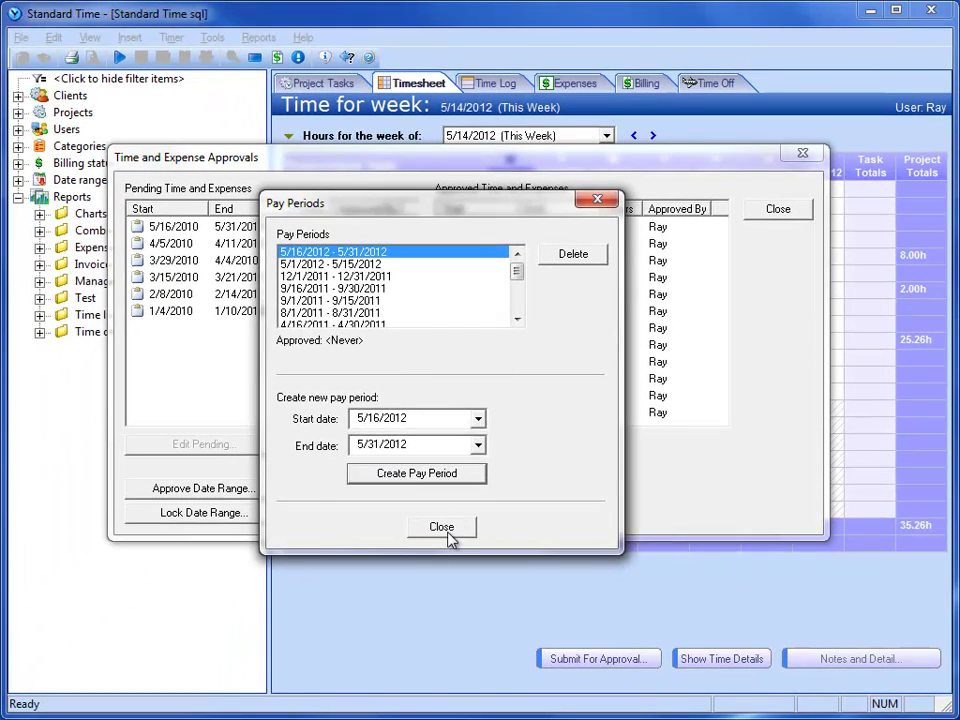
left_click(449, 527)
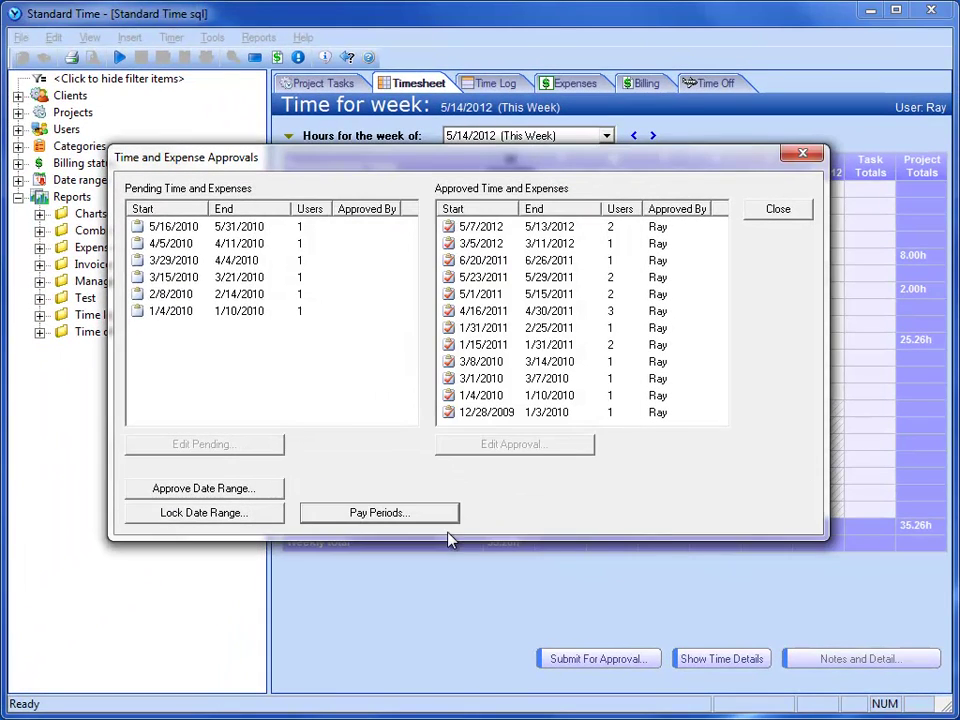
left_click(792, 211)
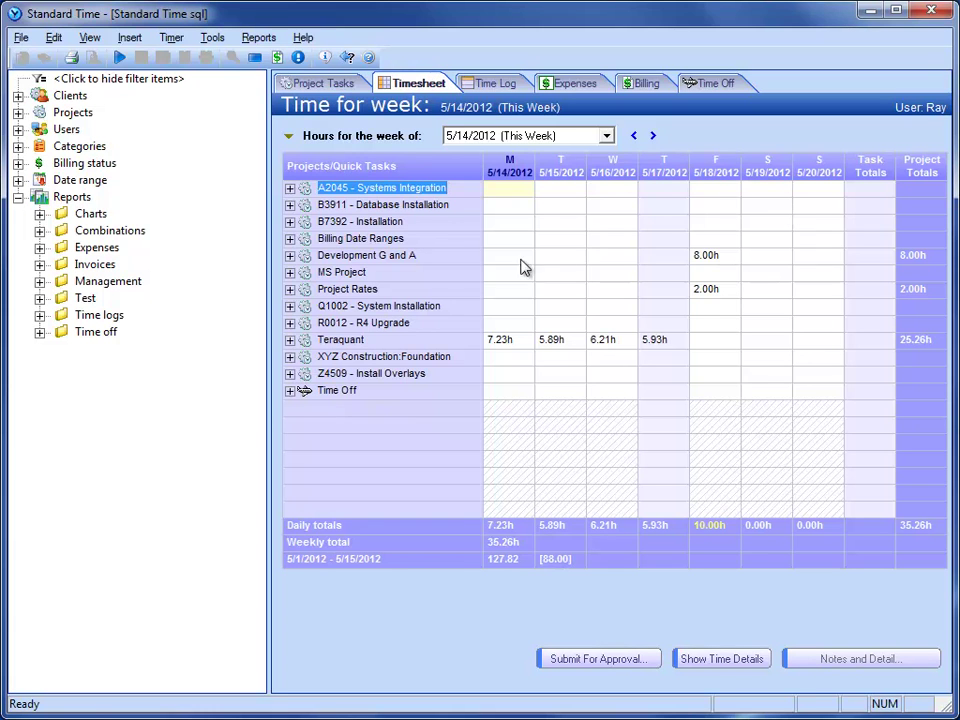
Switch the timesheet's time periods from weeks to pay periods.
left_click(290, 143)
mouse_move(358, 248)
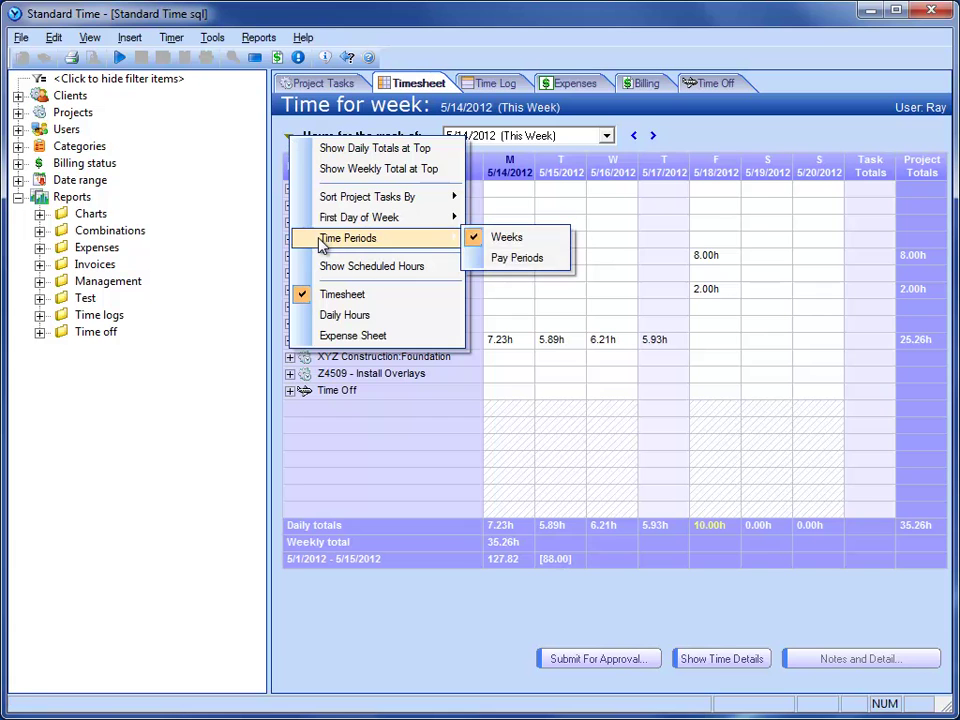
left_click(527, 262)
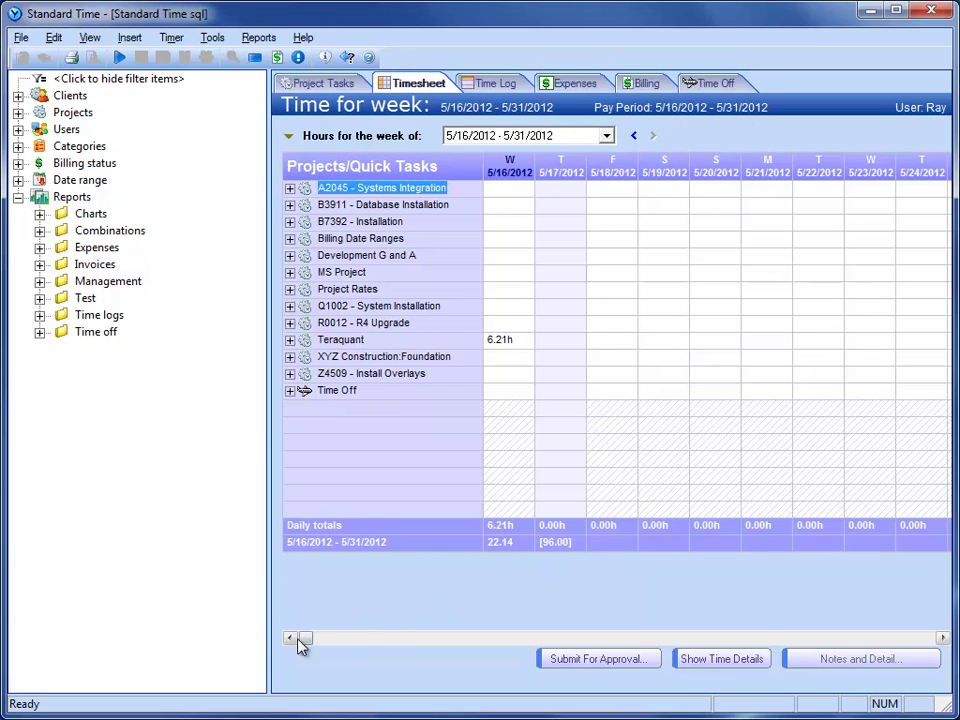
mouse_move(302, 643)
left_mouse_down()
mouse_move(930, 648)
mouse_move(304, 636)
left_mouse_up()
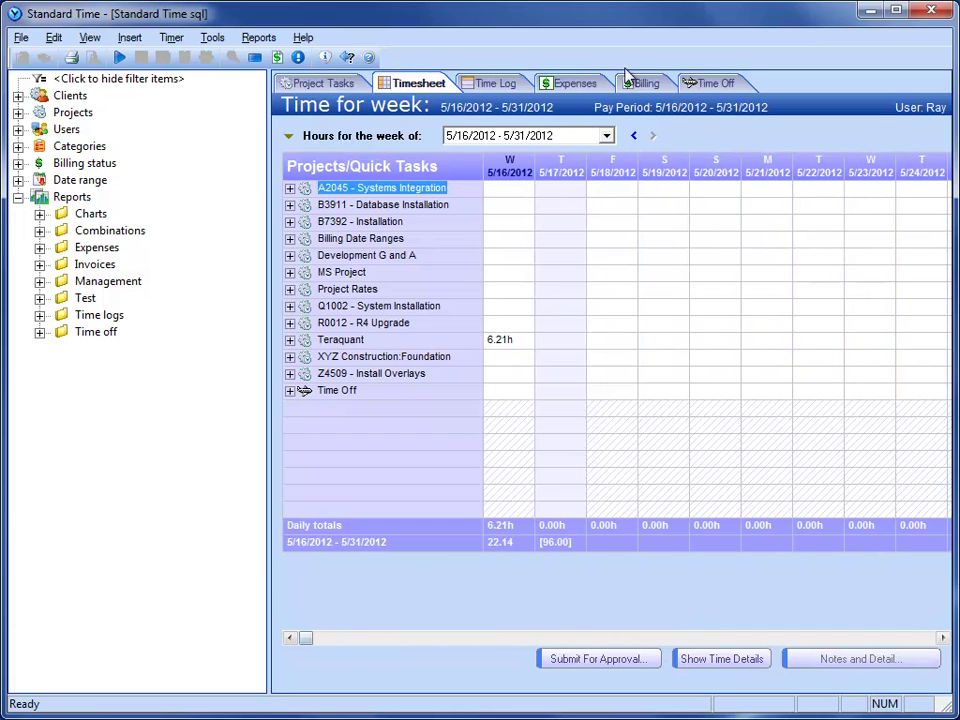
Look through the list of available pay periods, then switch the timesheet's time periods back to weeks.
left_click(606, 136)
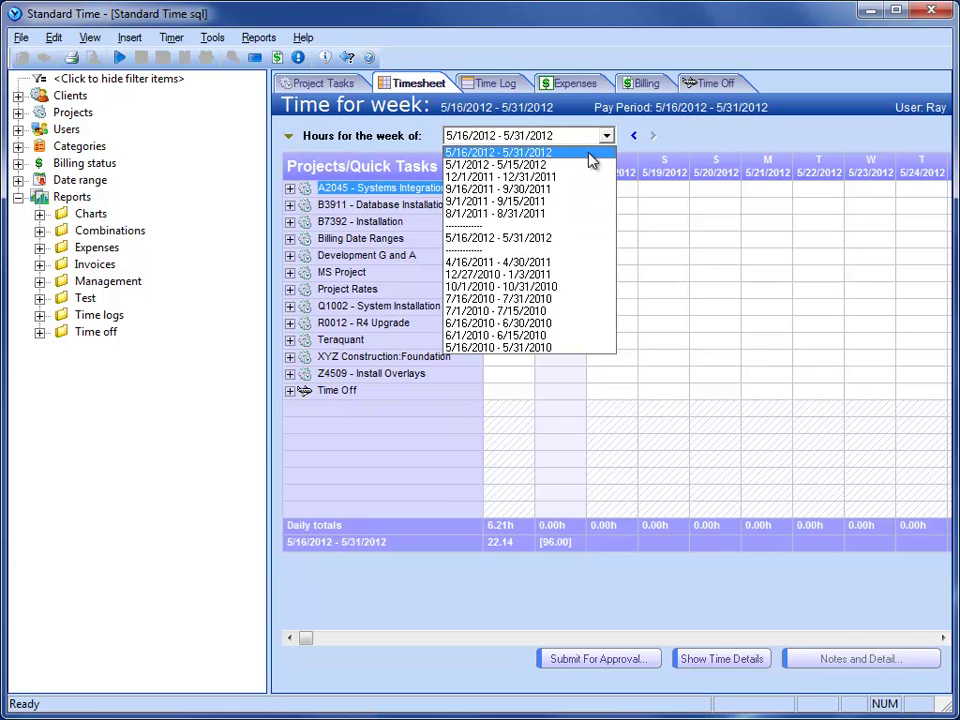
left_click(289, 138)
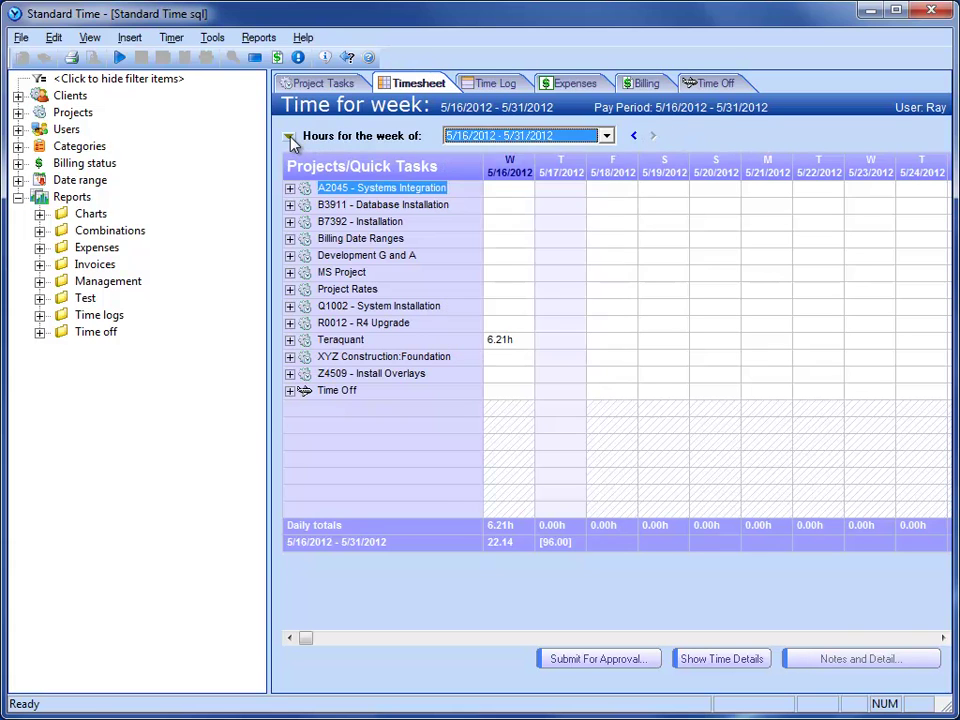
left_click(289, 136)
mouse_move(433, 244)
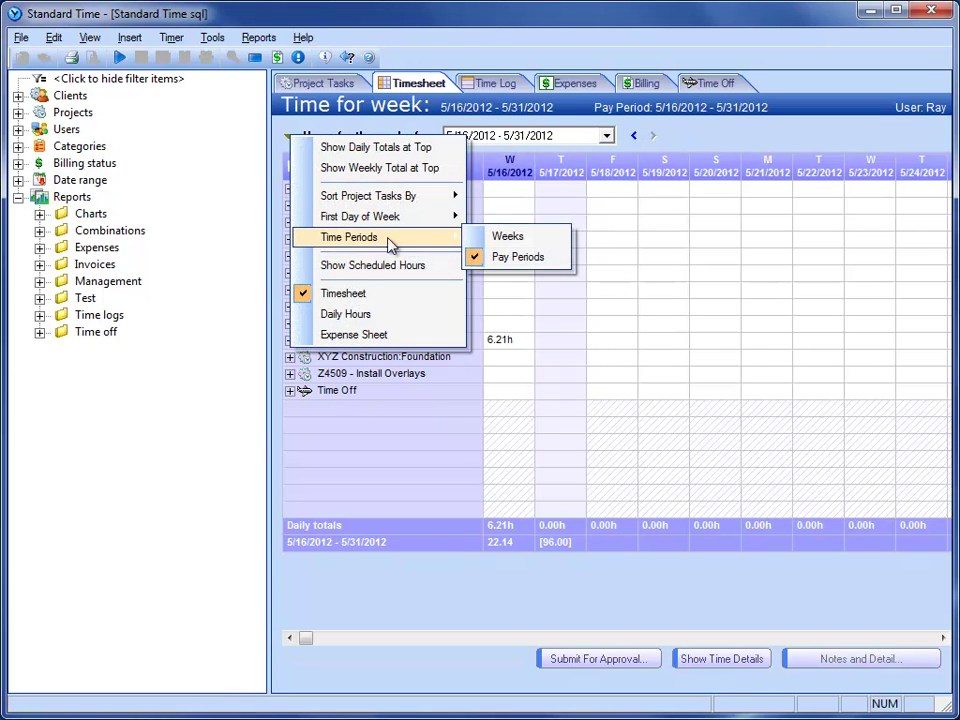
left_click(486, 236)
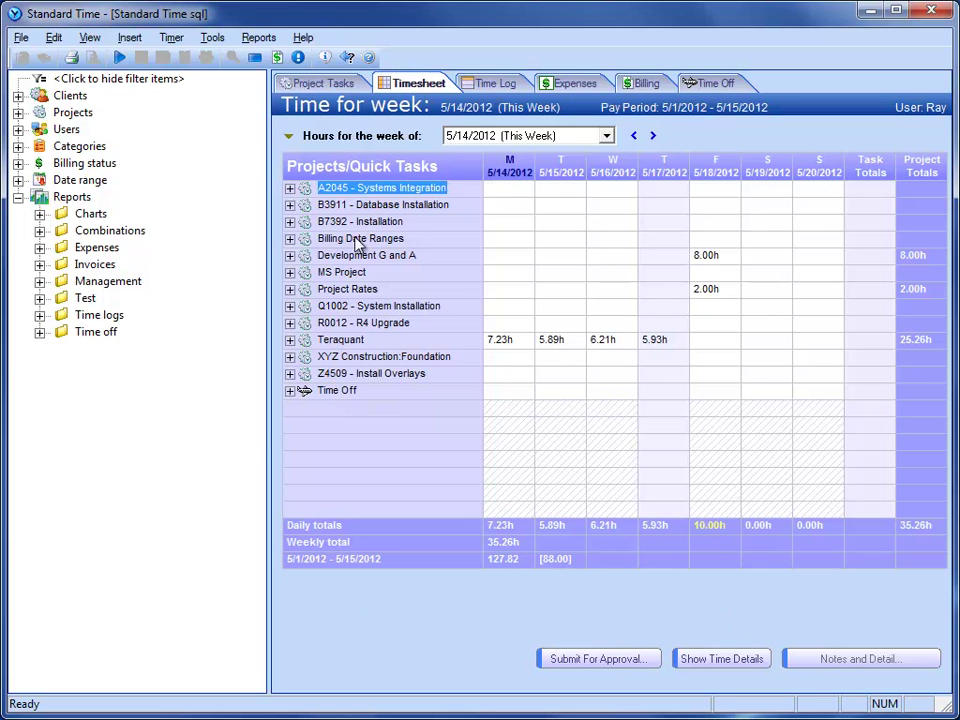
Show scheduled hours in the timesheet and expand the A2045 - Systems Integration project.
left_click(288, 140)
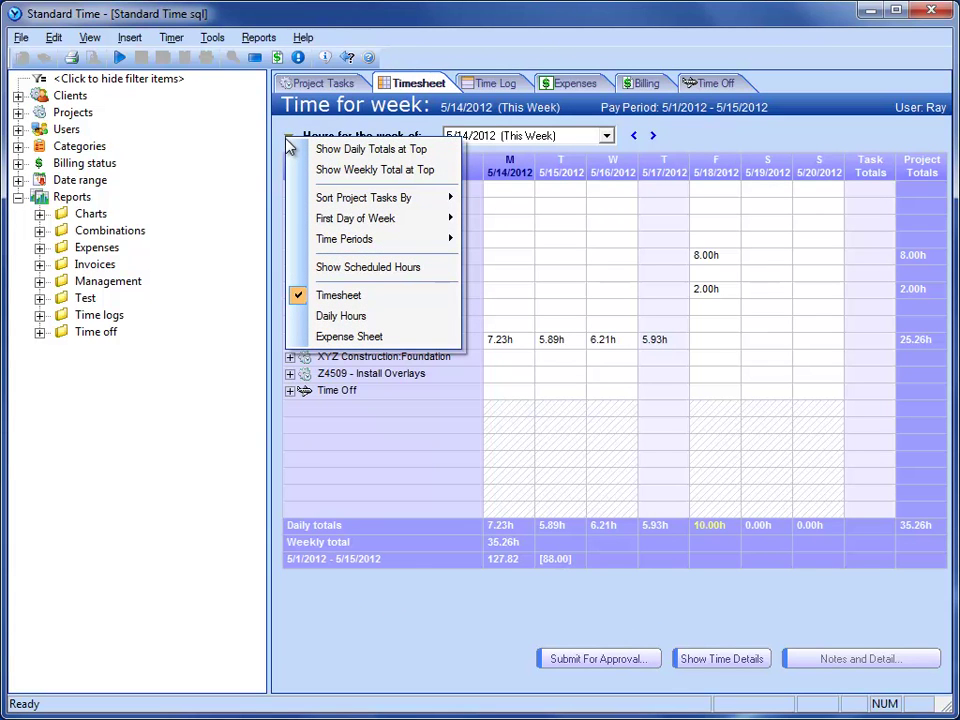
left_click(306, 268)
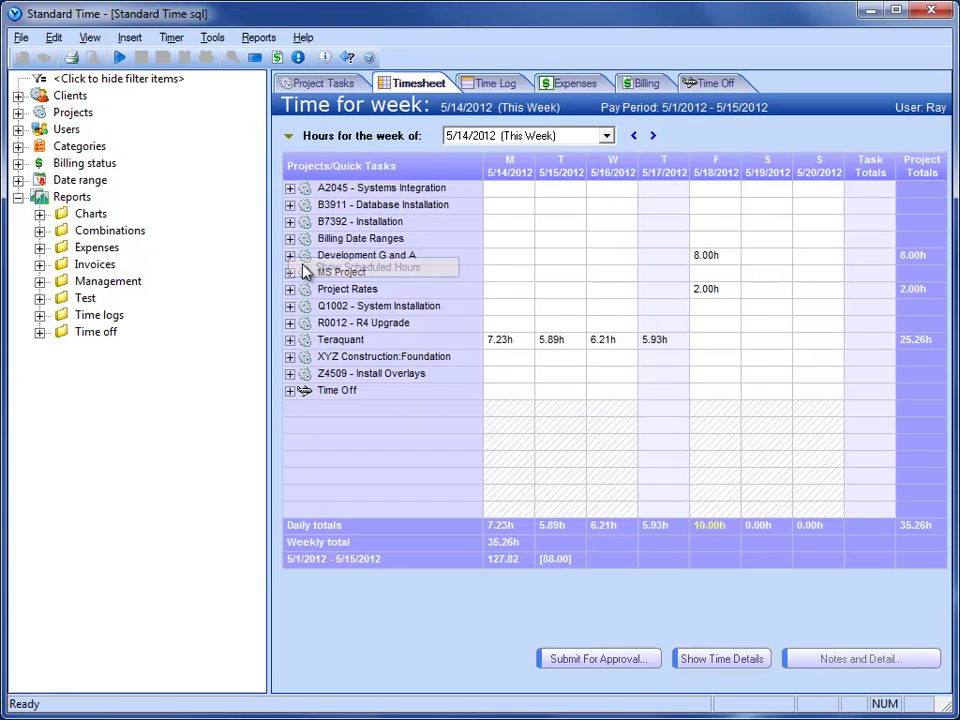
left_click(290, 189)
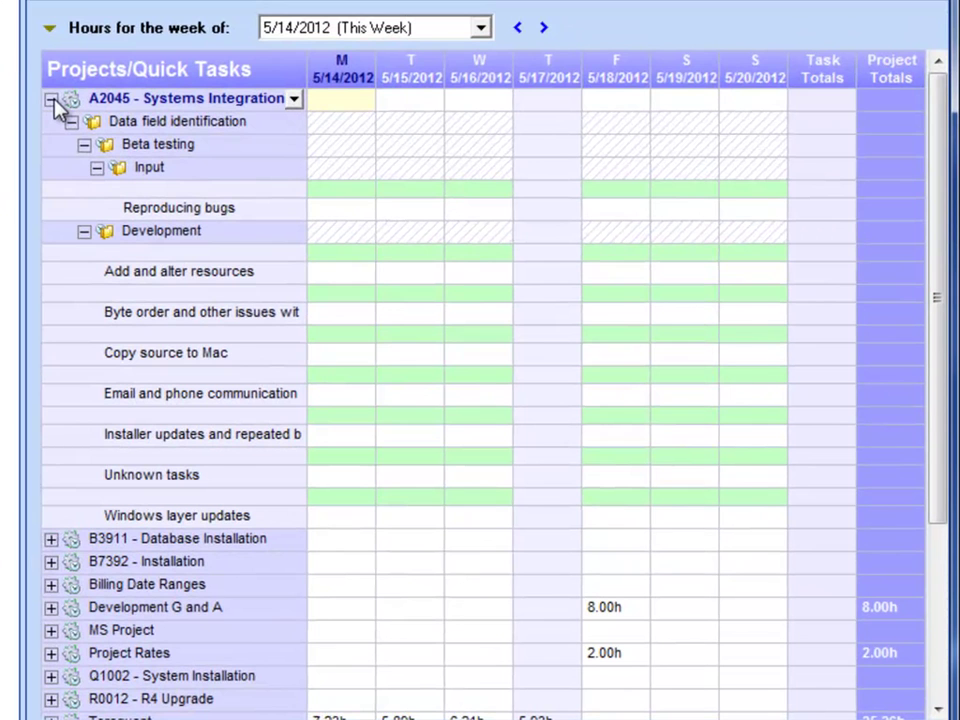
Schedule 8 hours for Reproducing bugs on 5/14/2012 and 8 hours daily for Add and alter resources from 5/15 to 5/18/2012.
left_click(329, 189)
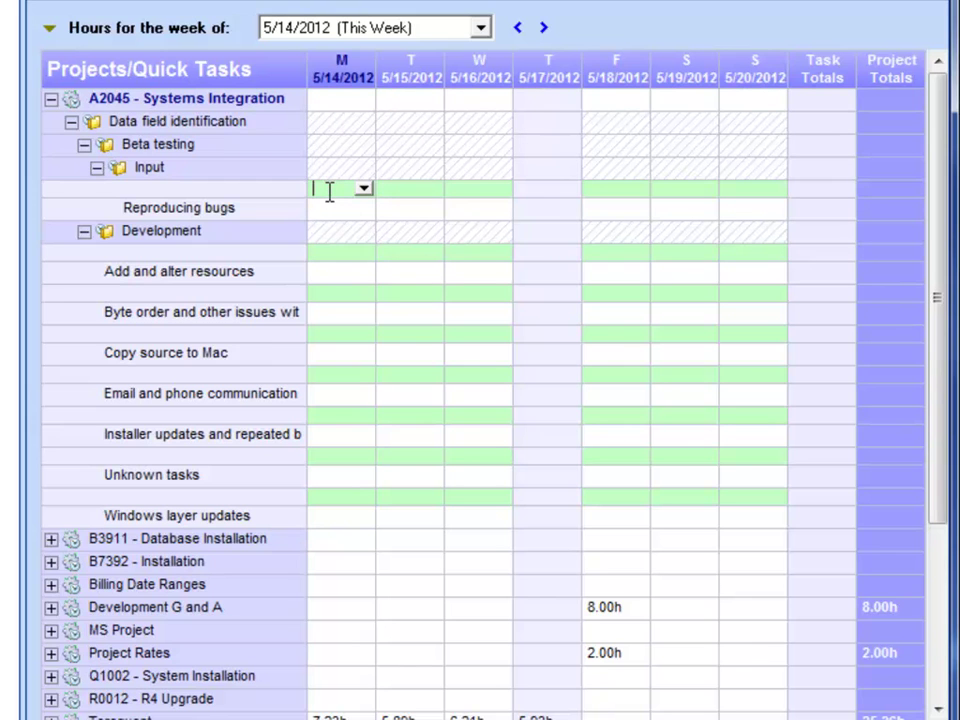
key("Tab")
left_click(395, 253)
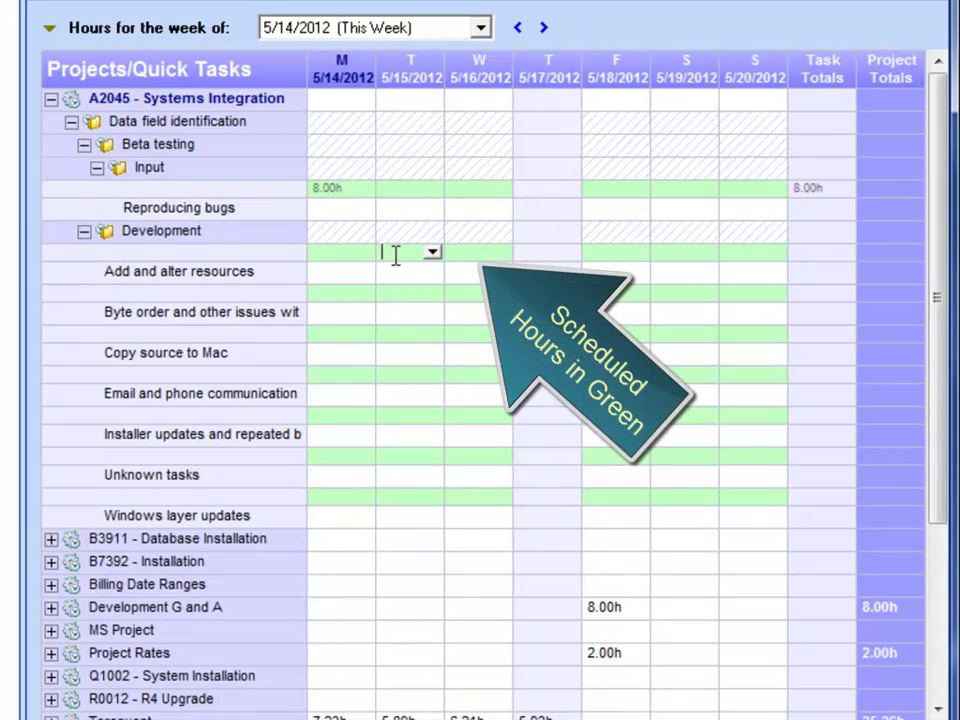
key("Tab")
key("Tab")
key("Tab")
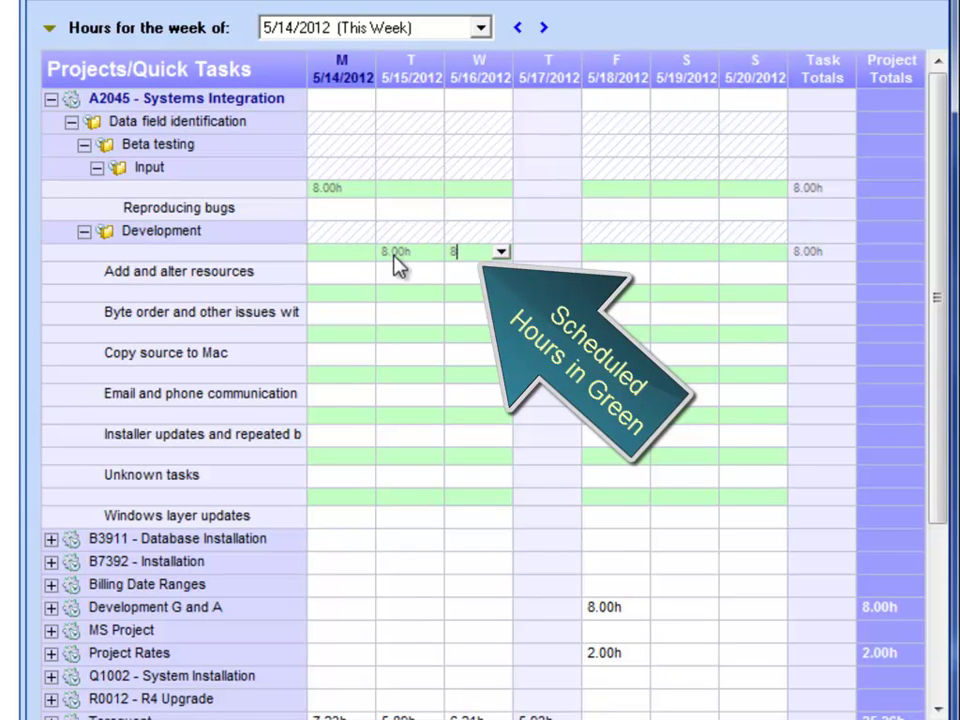
type("8")
key("Tab")
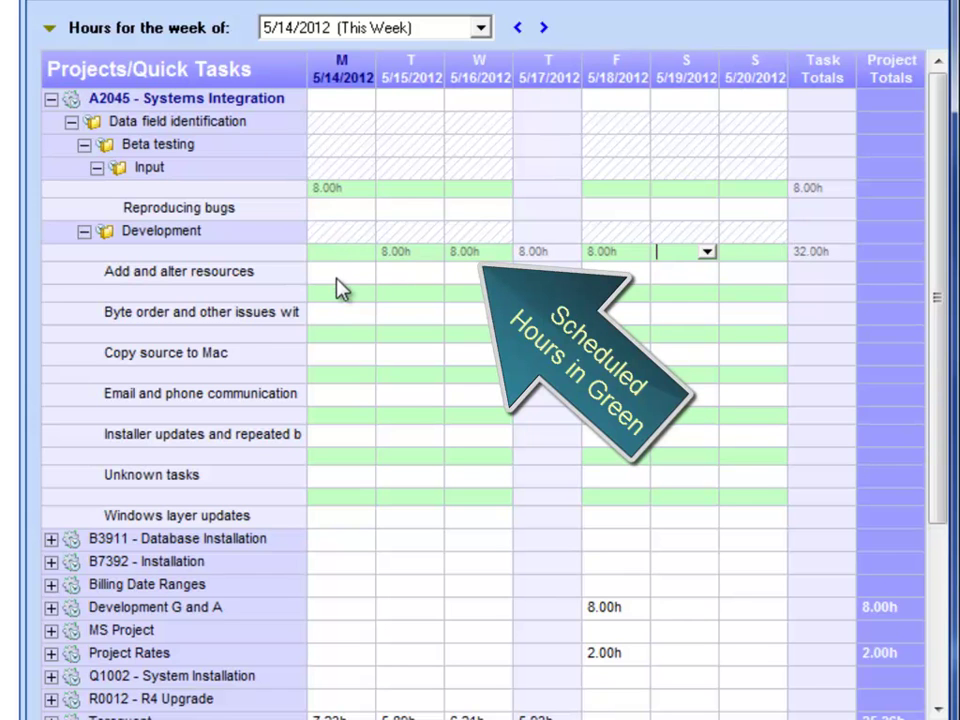
left_click(343, 220)
left_click(416, 271)
left_click(476, 271)
left_click(553, 271)
left_click(617, 271)
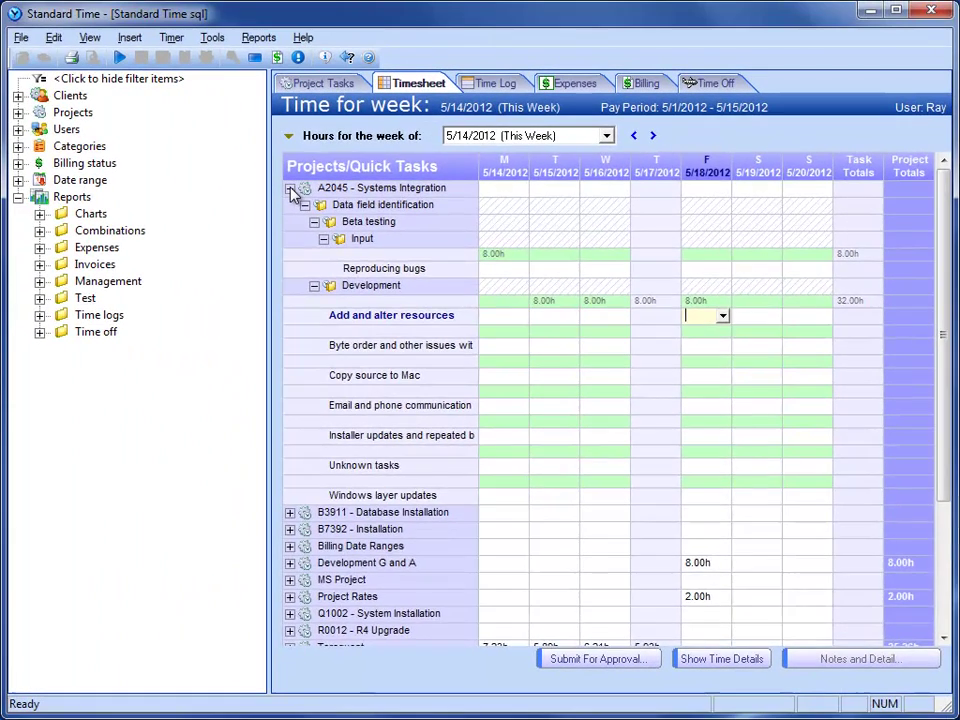
Collapse the A2045 - Systems Integration project and turn off the scheduled hours display.
left_click(51, 101)
left_click(290, 189)
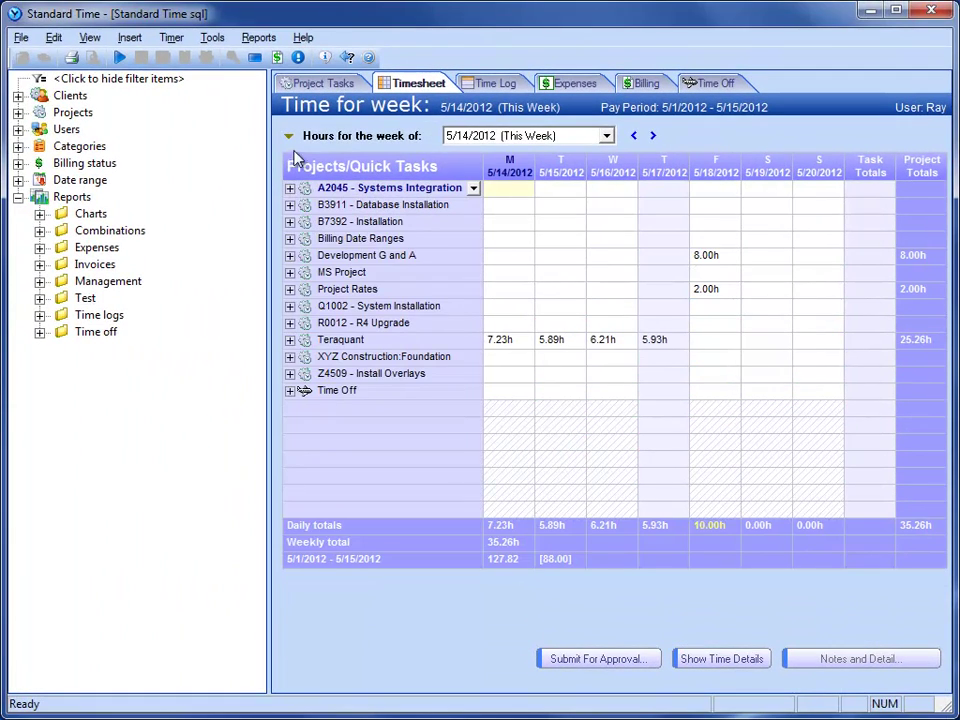
left_click(289, 136)
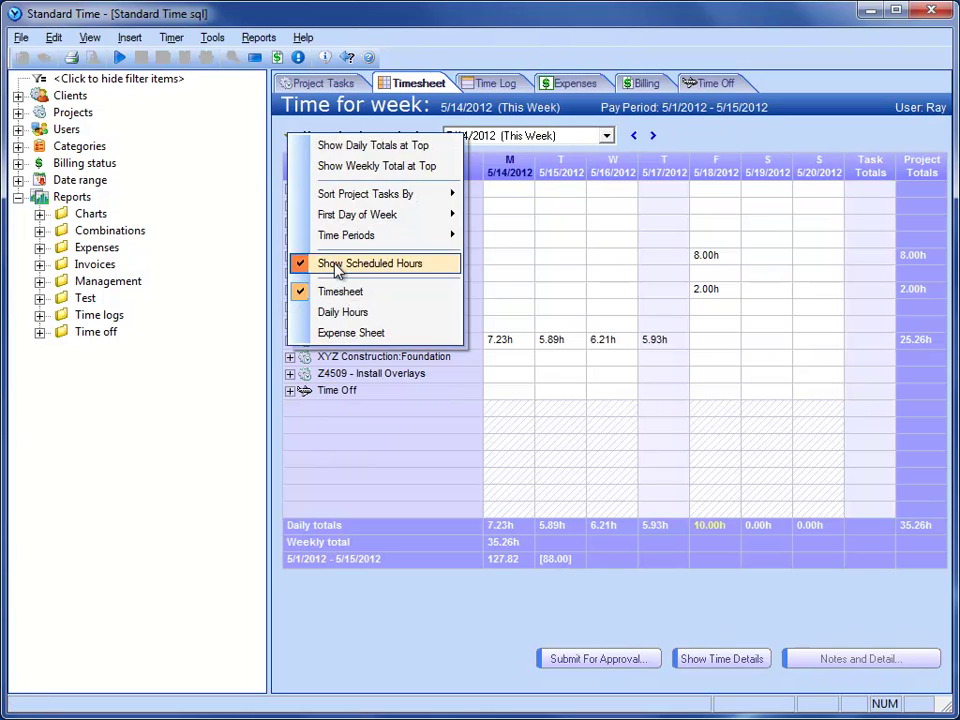
left_click(334, 271)
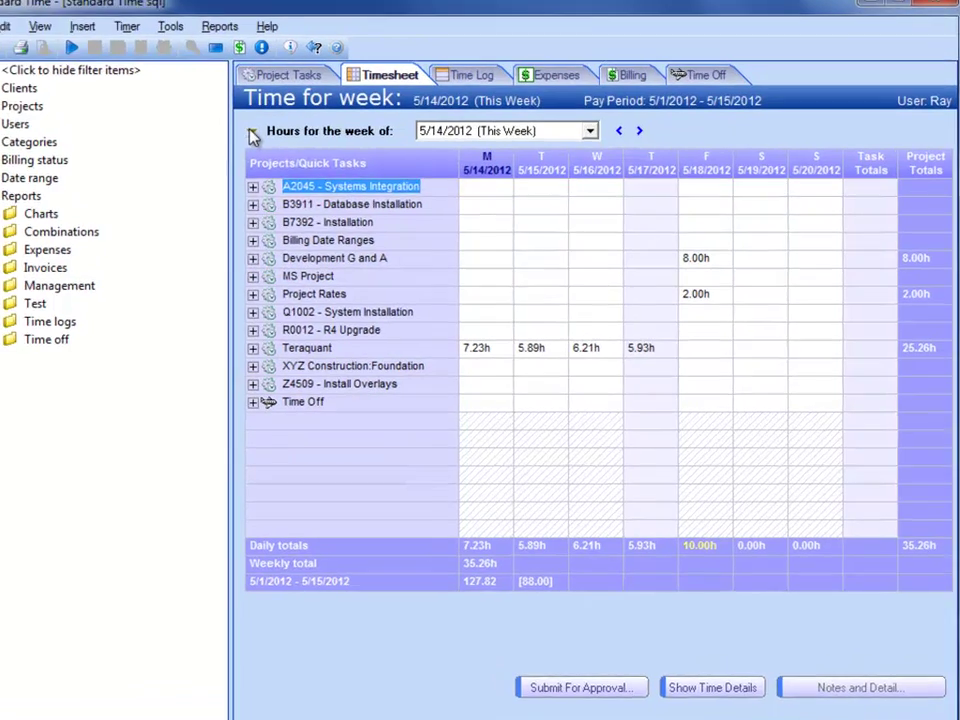
View the week's work in the Daily Hours layout and return to the Timesheet layout.
left_click(289, 136)
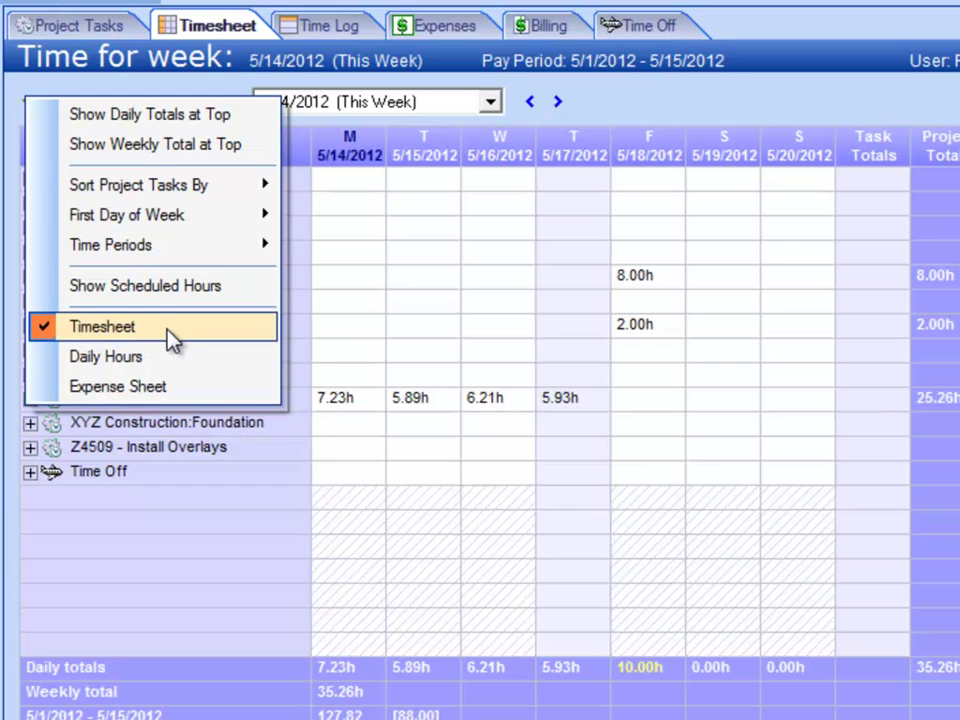
left_click(195, 364)
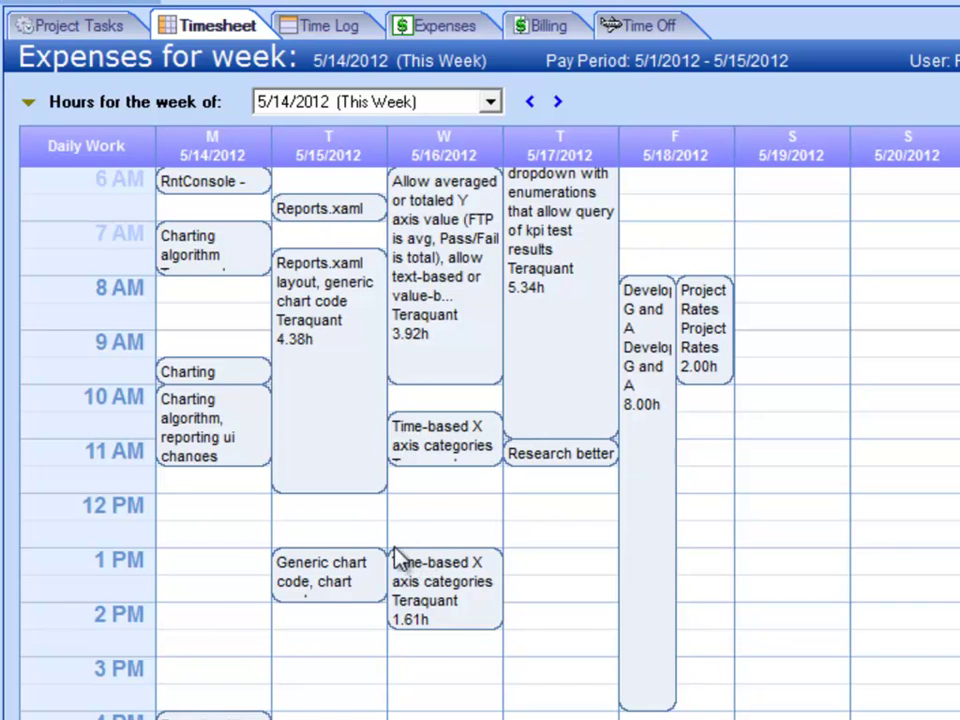
left_click(27, 101)
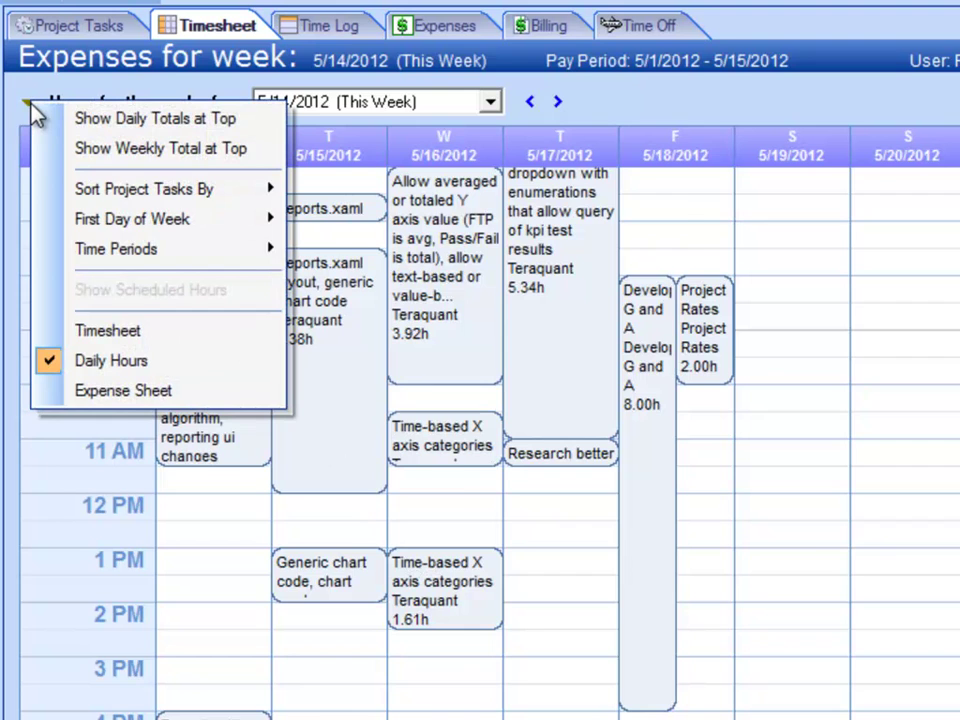
left_click(178, 333)
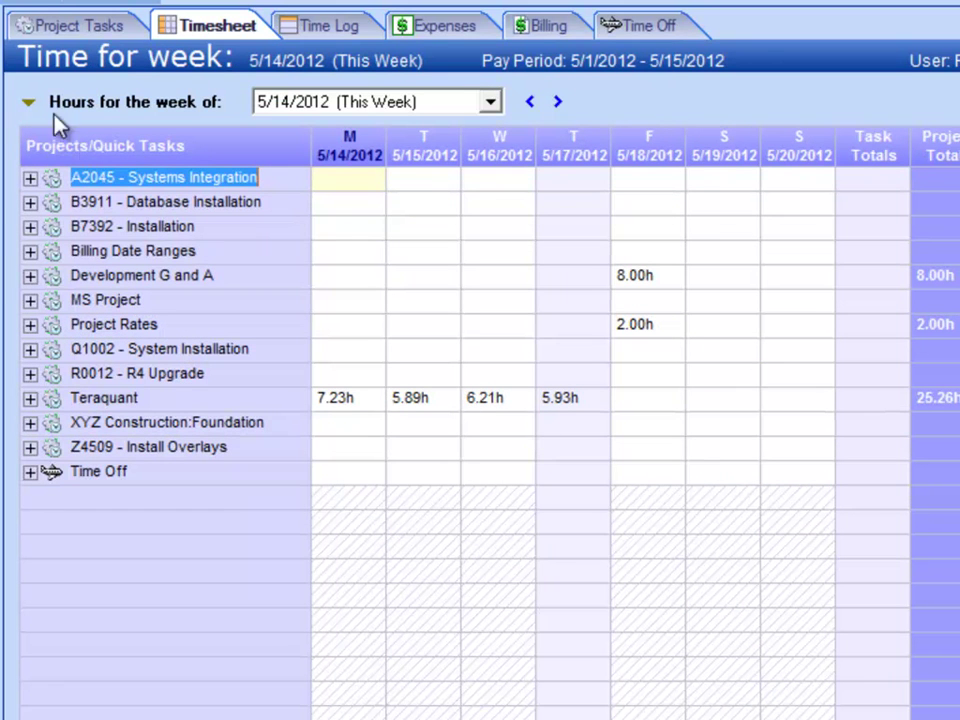
Switch to the Expense Sheet and expand A2045 - Systems Integration to check the 21" Monitor and Cables quantities for 5/14/2012.
left_click(27, 101)
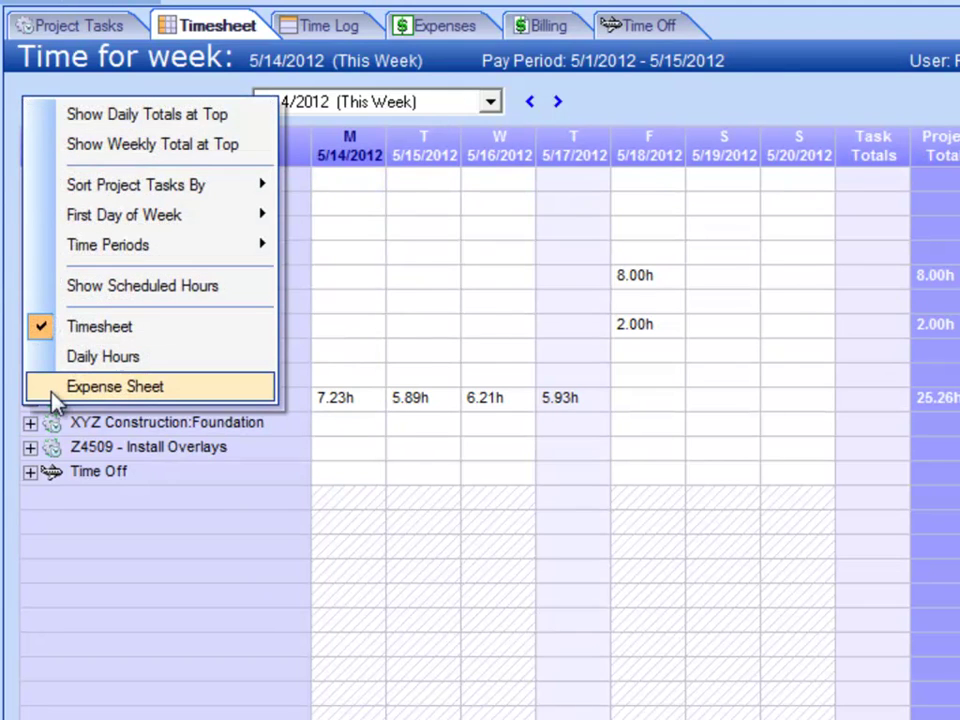
left_click(52, 393)
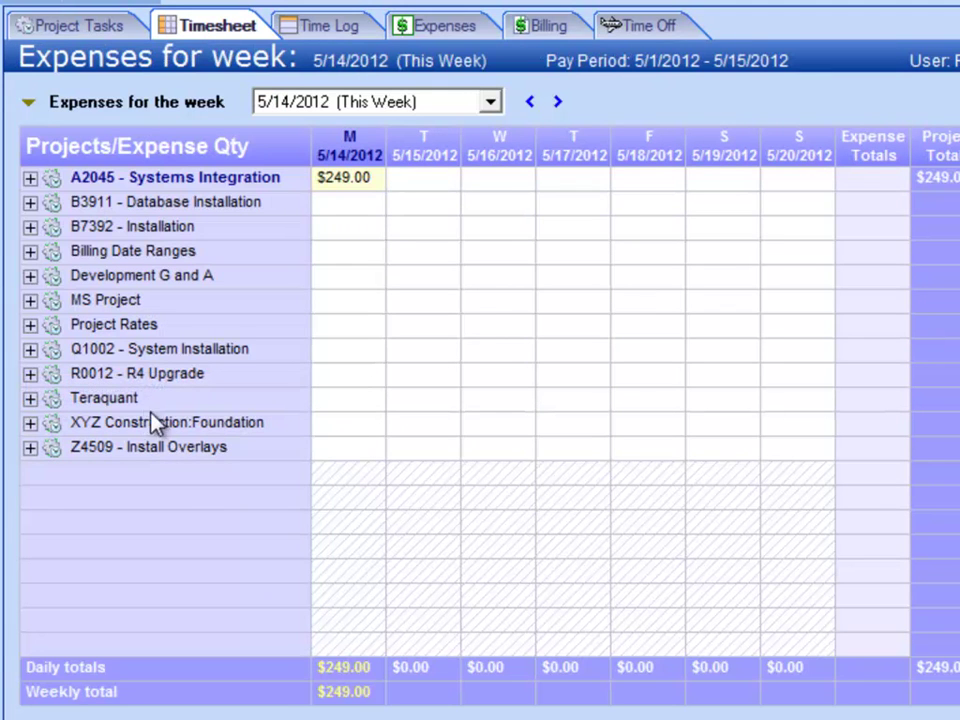
left_click(30, 178)
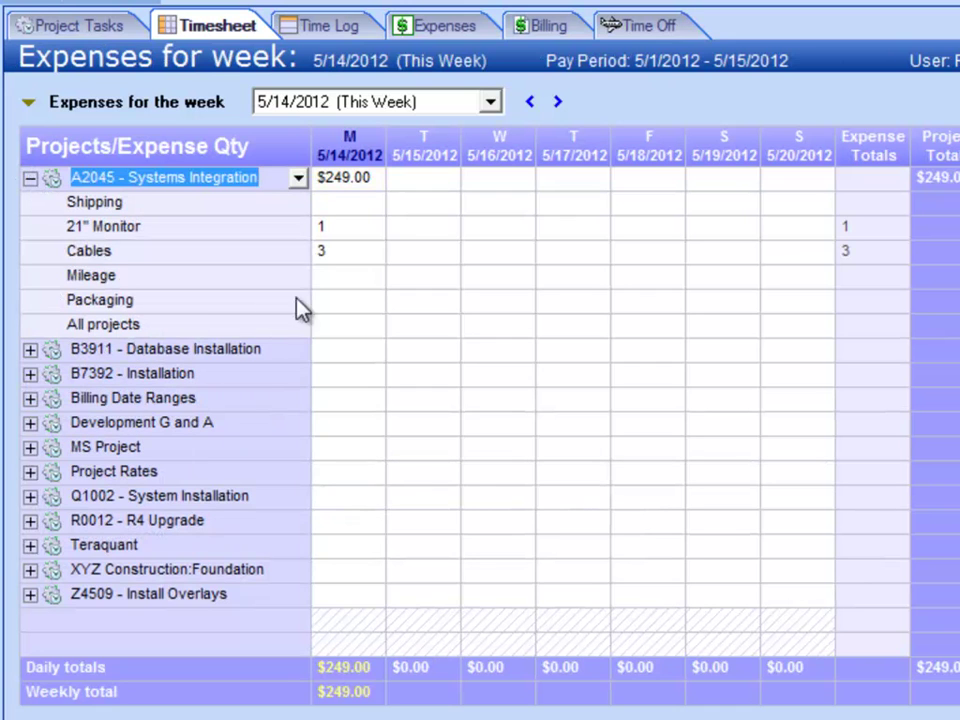
left_click(350, 232)
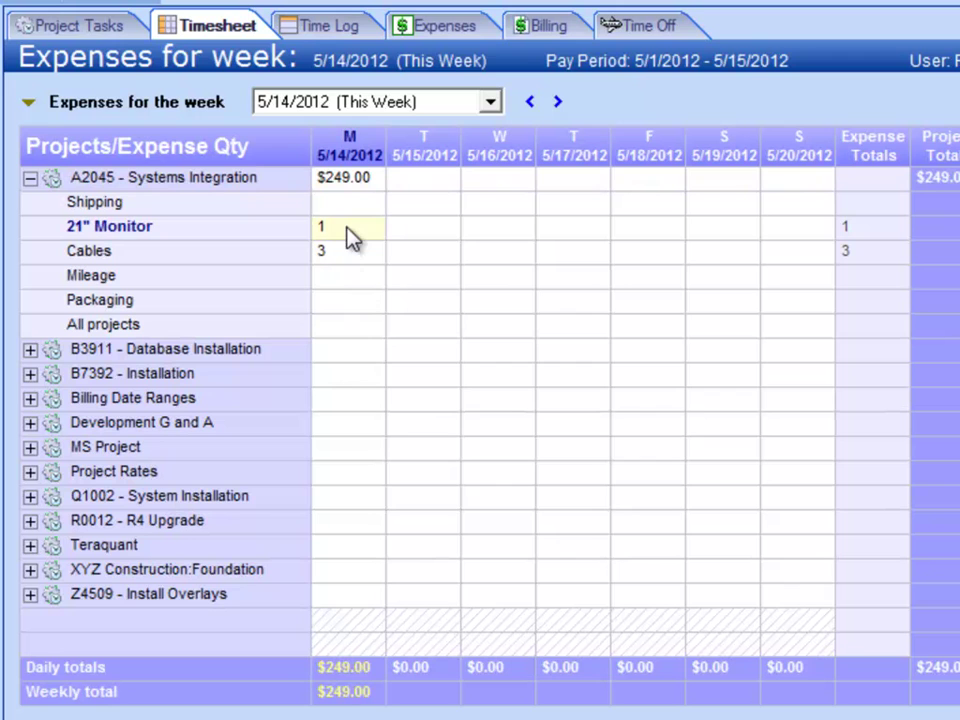
left_click(360, 258)
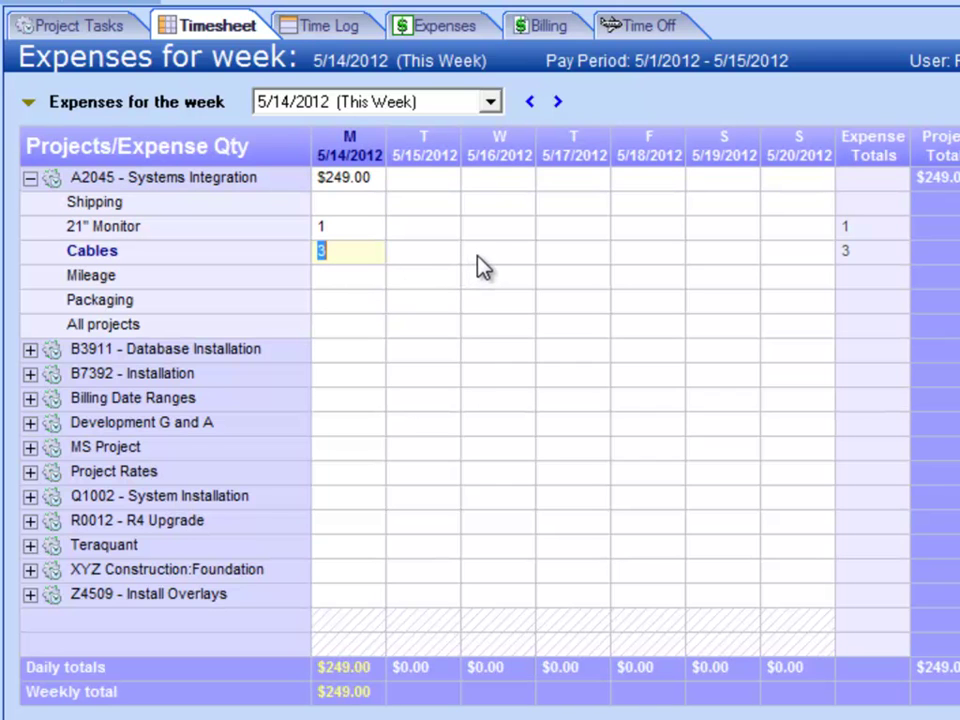
Enter expense quantities of 2 for 21" Monitor and 1 for Cables on 5/16/2012 under A2045 - Systems Integration.
left_click(498, 228)
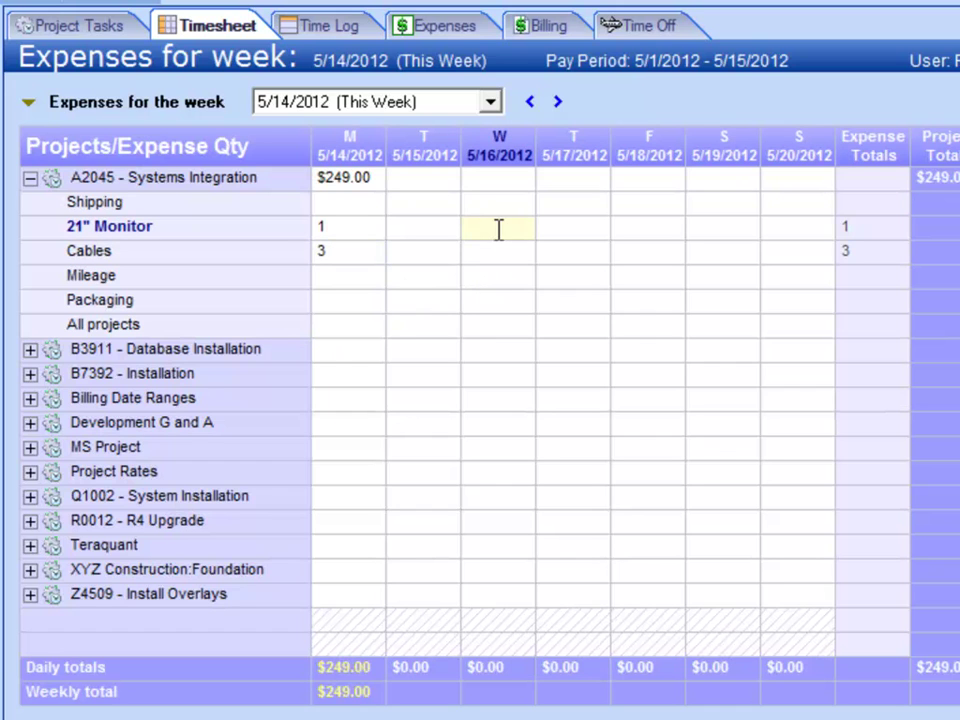
type("2")
key("Tab")
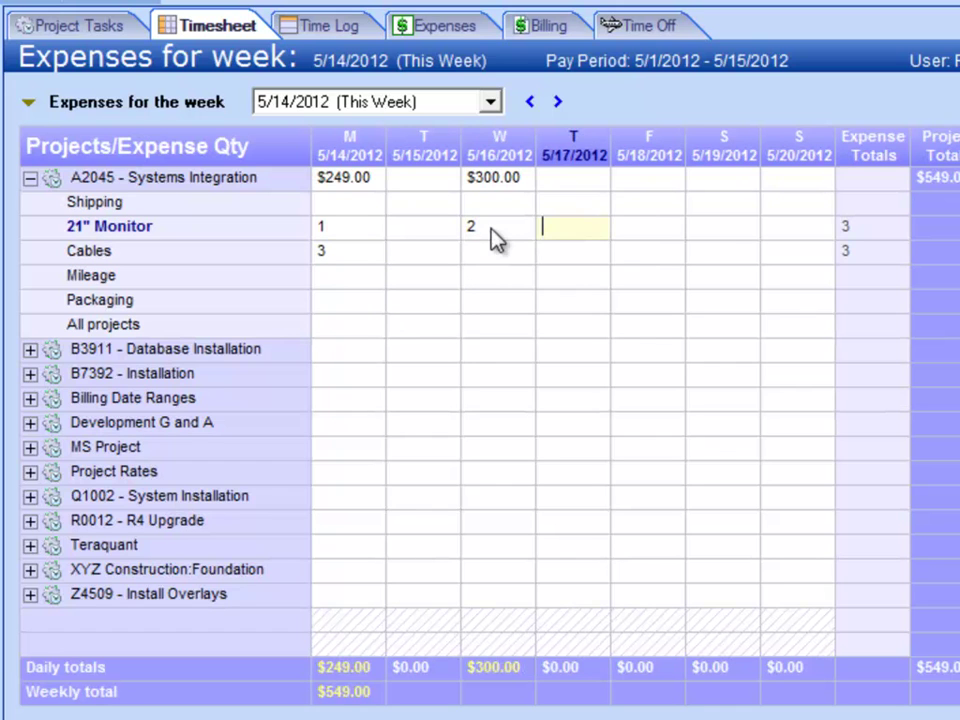
left_click(490, 251)
type("1")
key("Tab")
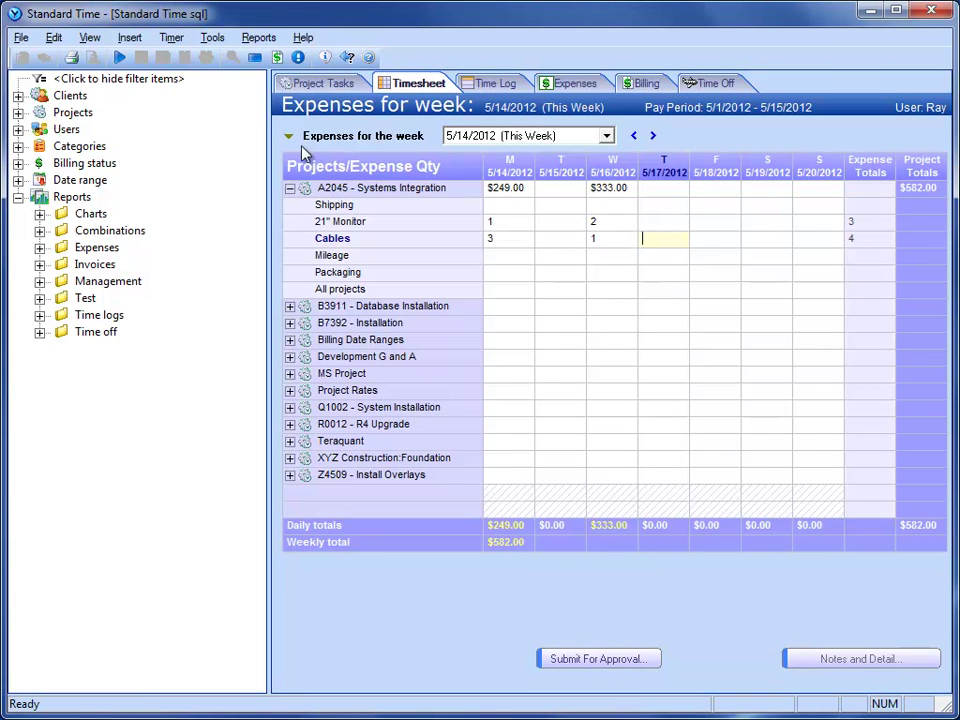
Collapse the A2045 - Systems Integration expenses and switch back to the Timesheet layout.
left_click(290, 189)
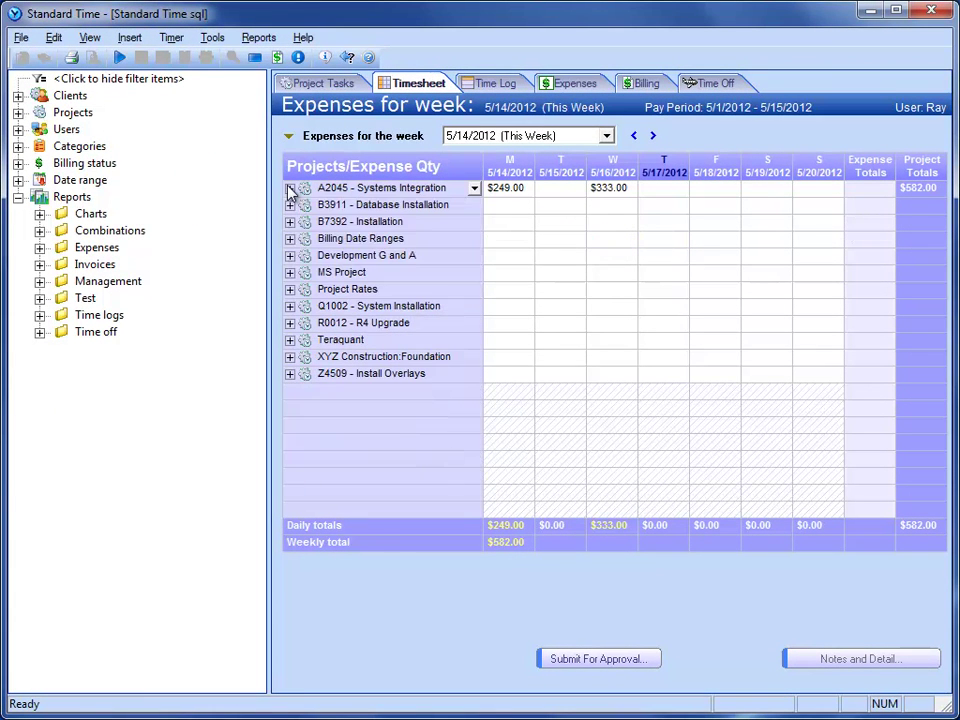
left_click(288, 135)
left_click(345, 290)
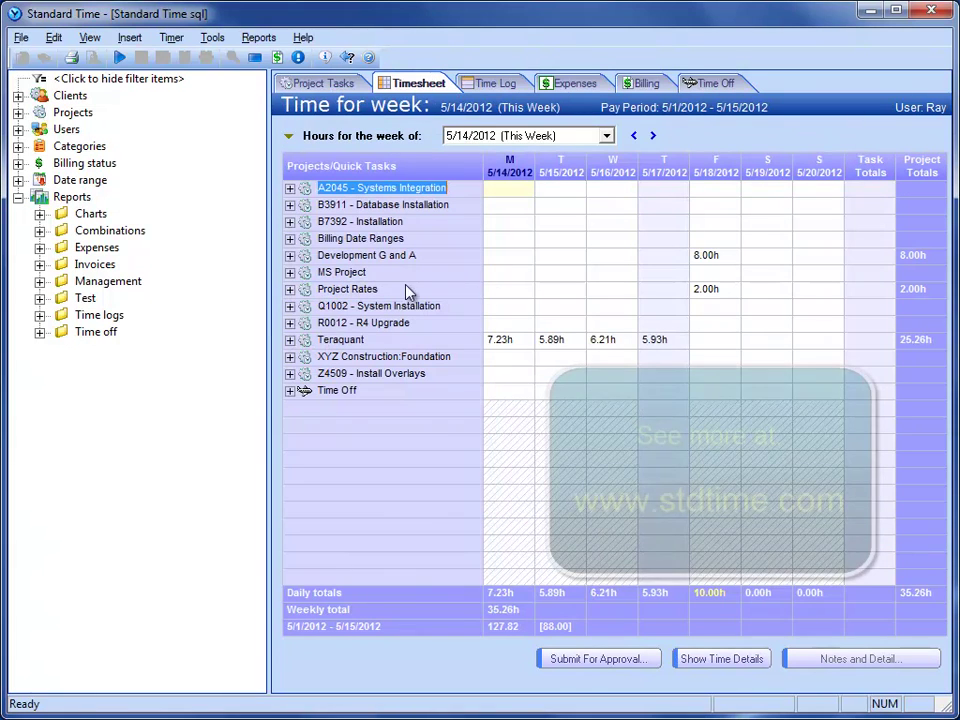